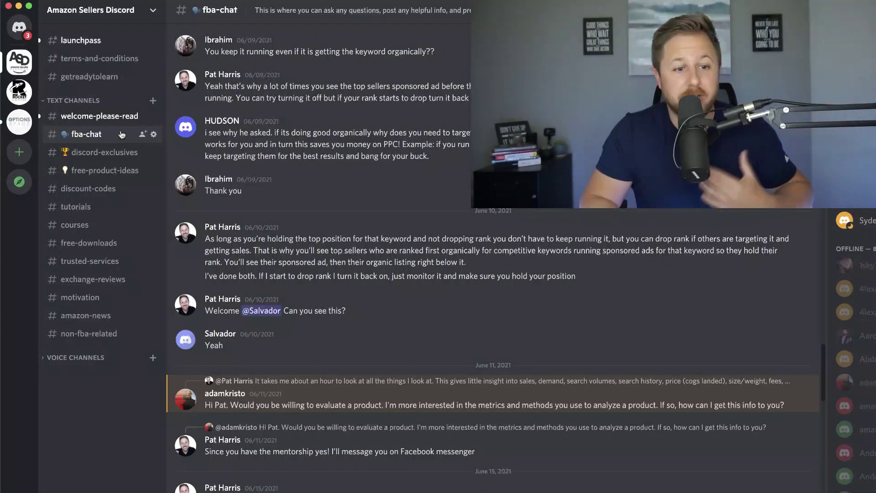
# Step: Scroll back through the earlier posts in Discord's #free-product-ideas channel
pyautogui.click(99, 173)
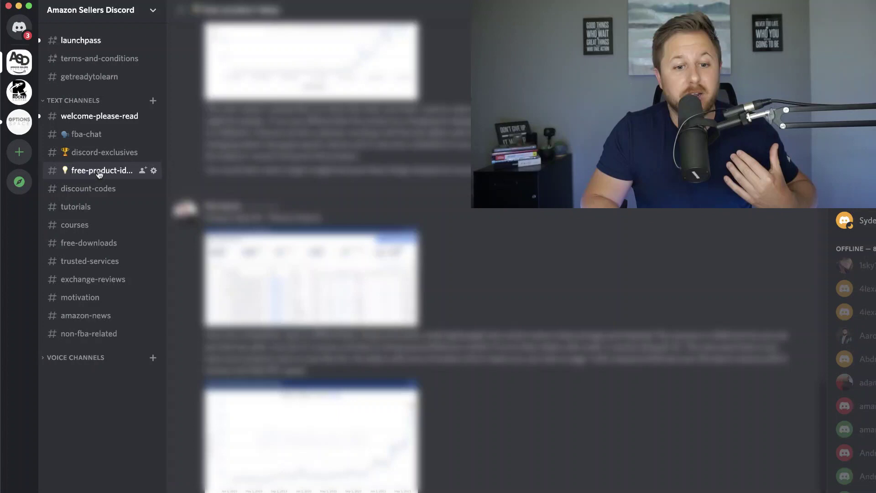
pyautogui.scroll(3, 497, 255)
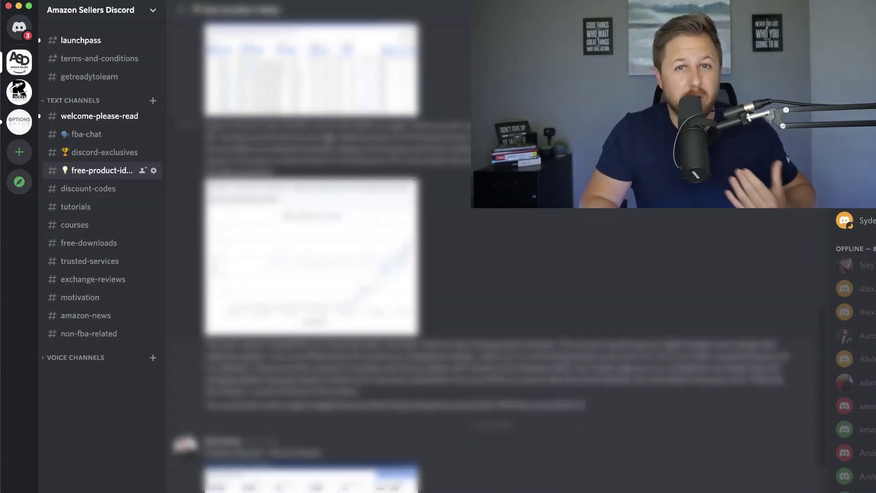
pyautogui.scroll(1, 479, 255)
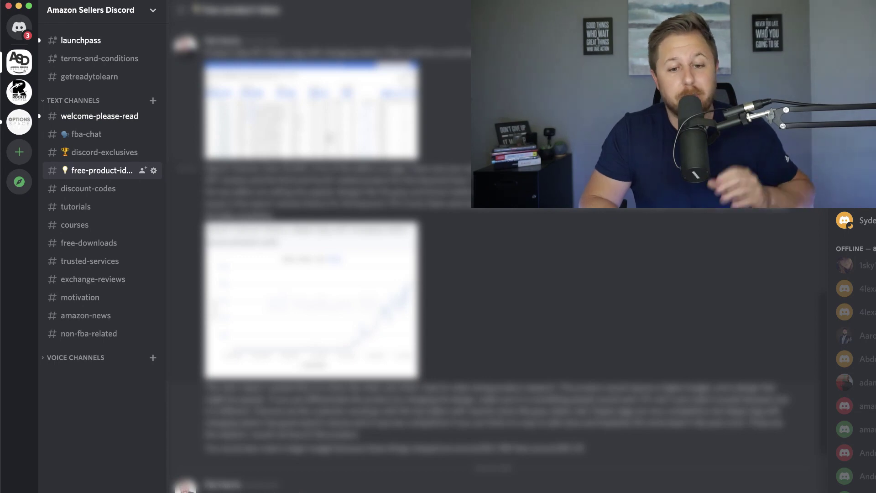
pyautogui.scroll(2, 479, 255)
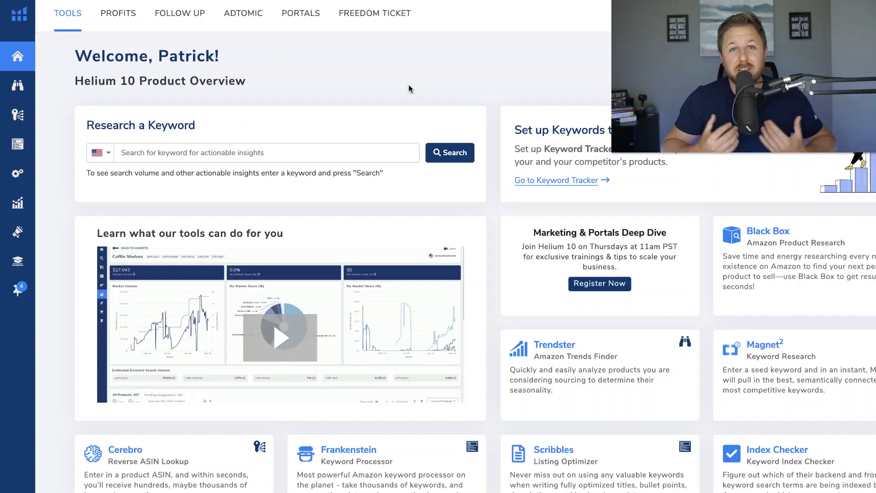
# Step: Open Black Box from the sidebar's Product Research tools
pyautogui.moveTo(63, 86)
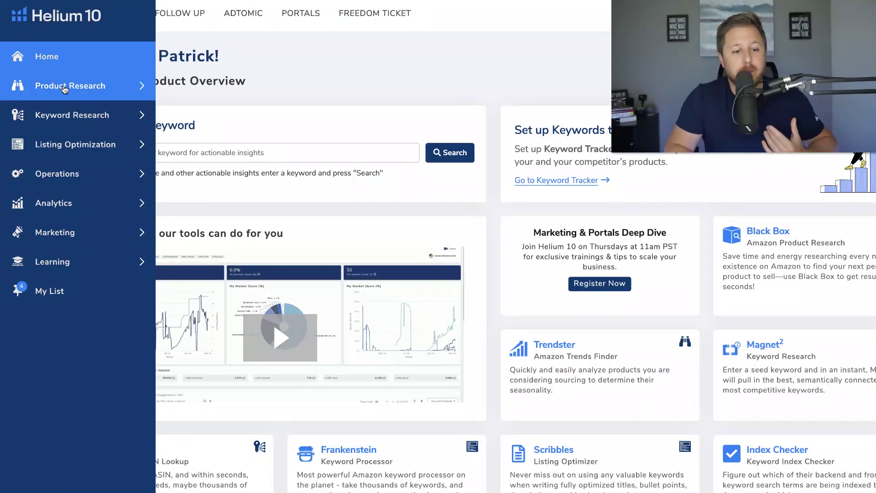
pyautogui.click(64, 88)
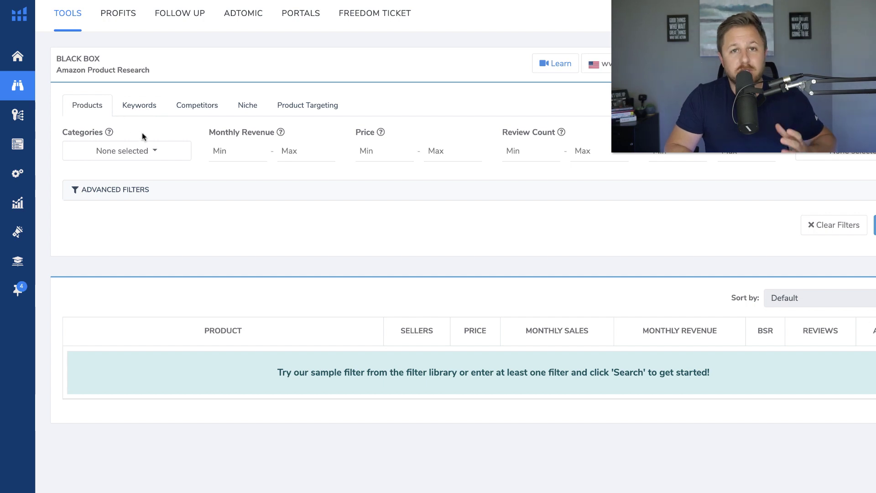
# Step: Tick Arts, Crafts & Sewing, Home & Kitchen, Kitchen & Dining, Office Products and Patio, Lawn & Garden categories
pyautogui.click(157, 153)
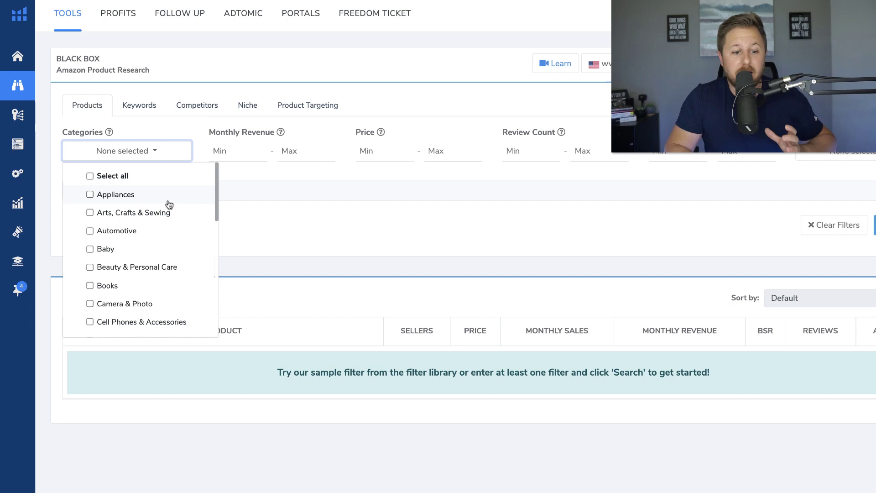
pyautogui.click(91, 212)
pyautogui.scroll(-2, 152, 303)
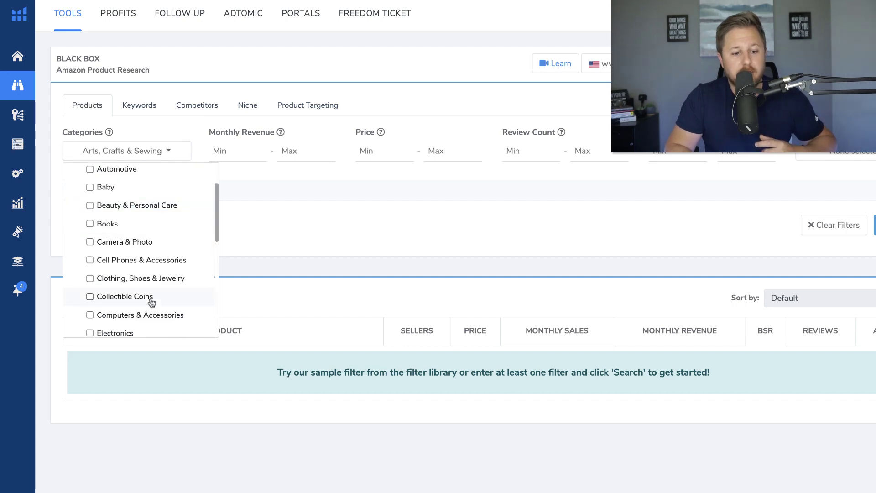
pyautogui.scroll(-3, 152, 303)
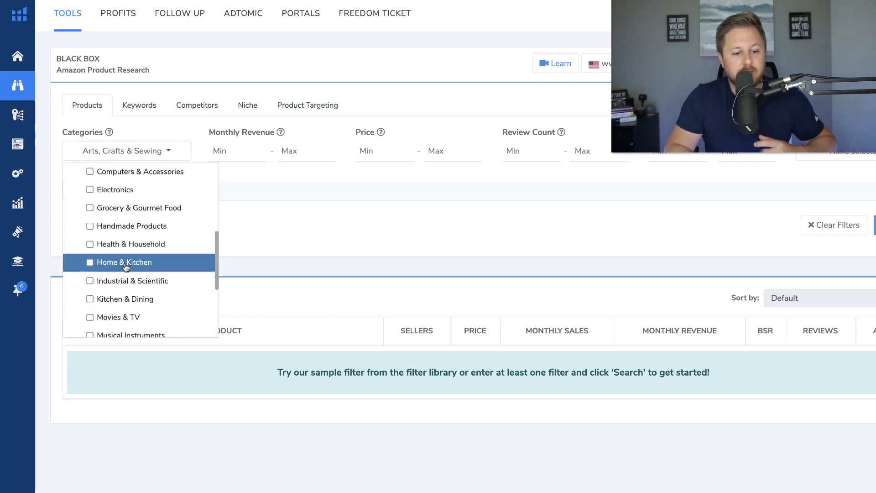
pyautogui.click(126, 267)
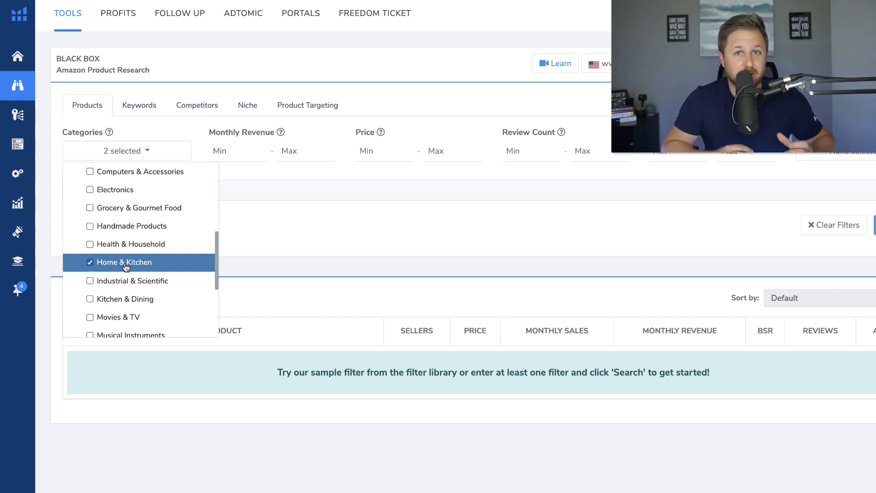
pyautogui.scroll(-1, 127, 267)
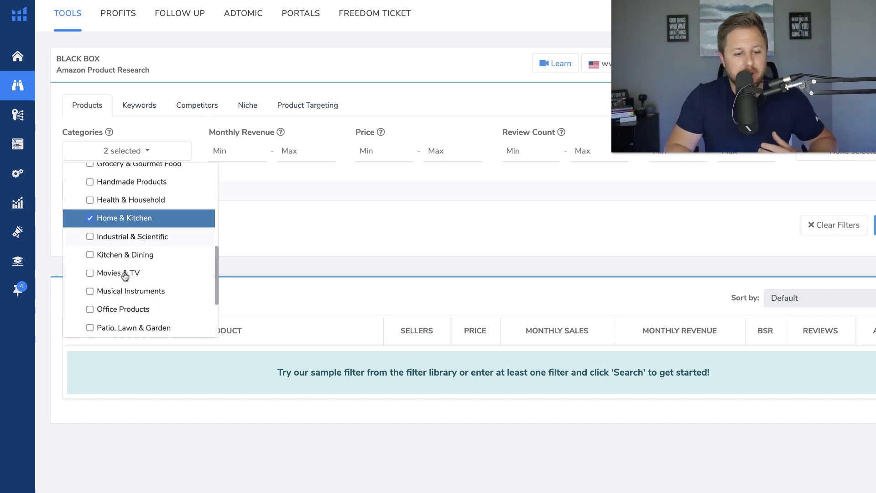
pyautogui.click(121, 257)
pyautogui.scroll(-1, 120, 258)
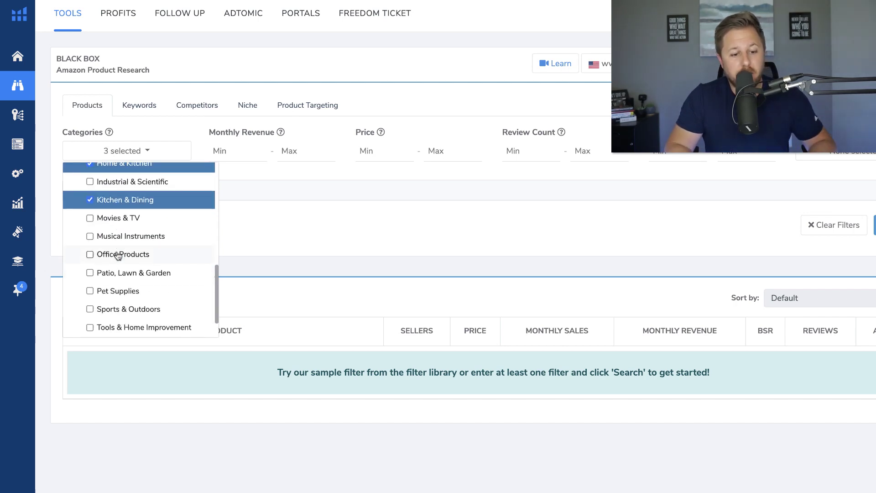
pyautogui.click(117, 254)
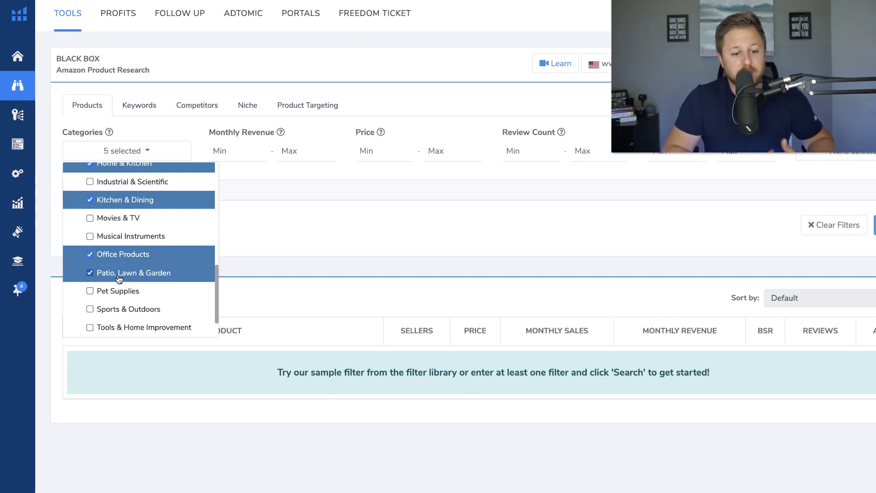
pyautogui.scroll(-1, 119, 278)
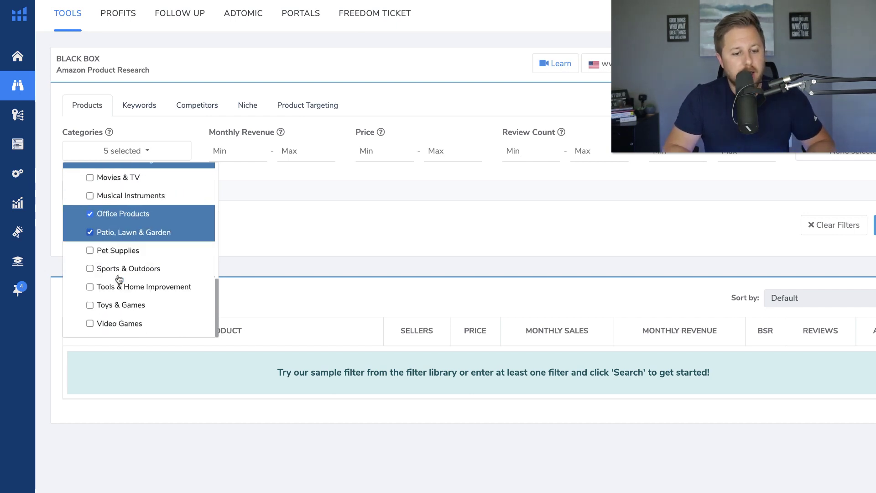
pyautogui.click(308, 236)
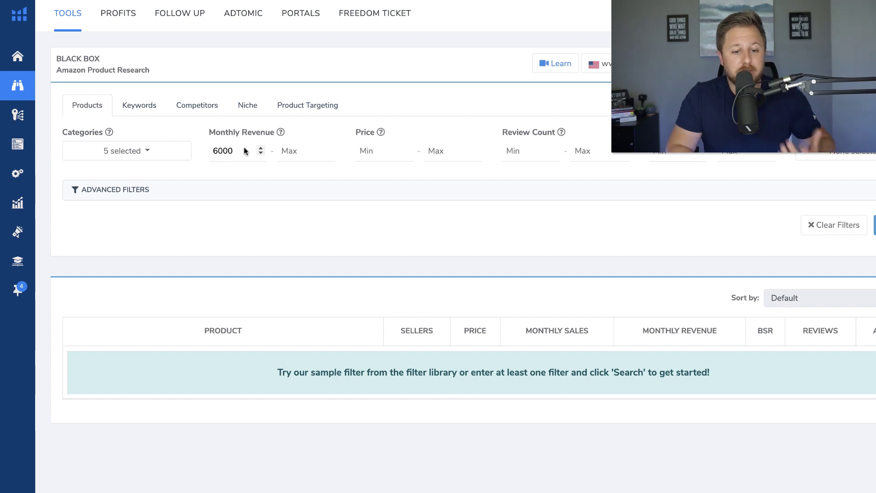
# Step: Enter 6000 as minimum monthly revenue, with Price Min 8 and Price Max 24
pyautogui.click(299, 146)
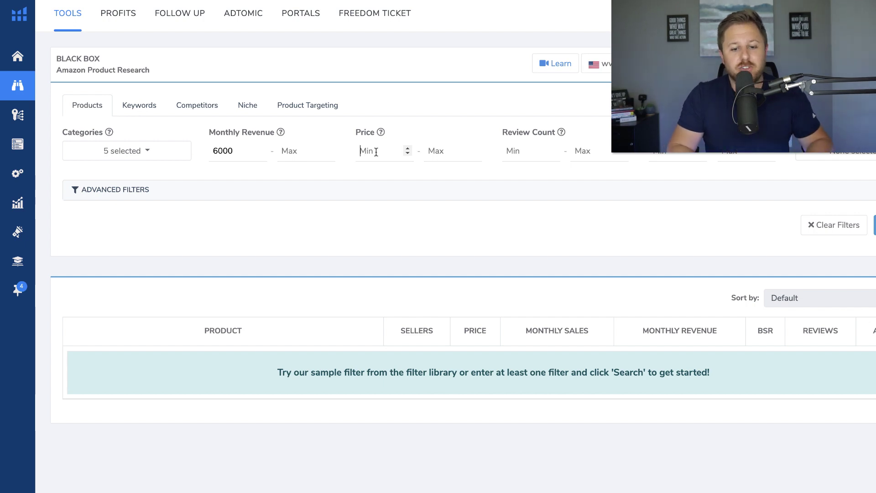
pyautogui.write('8')
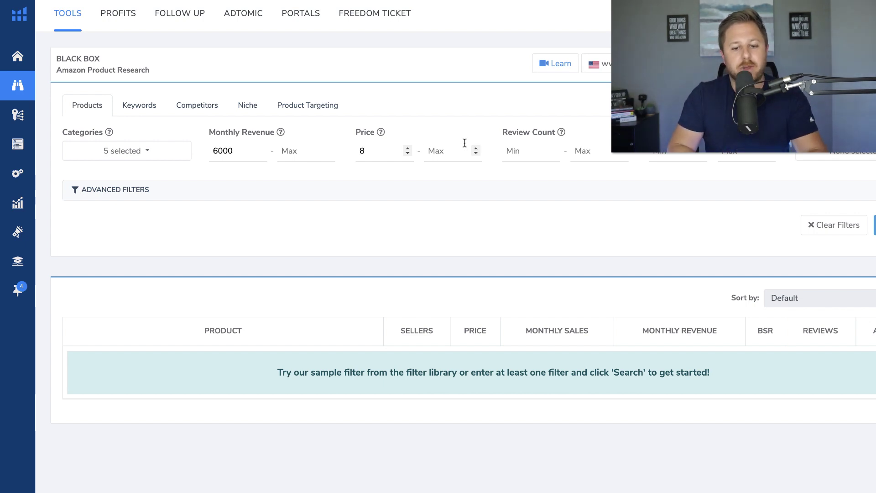
pyautogui.click(451, 150)
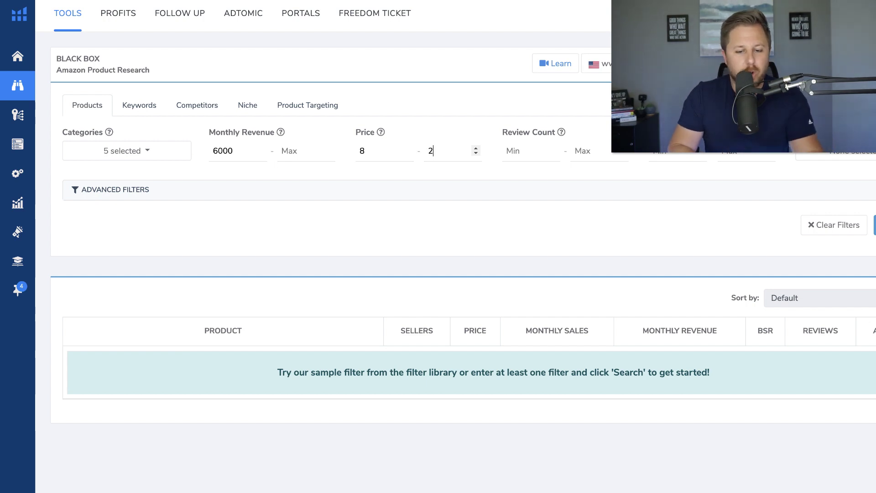
pyautogui.write('4')
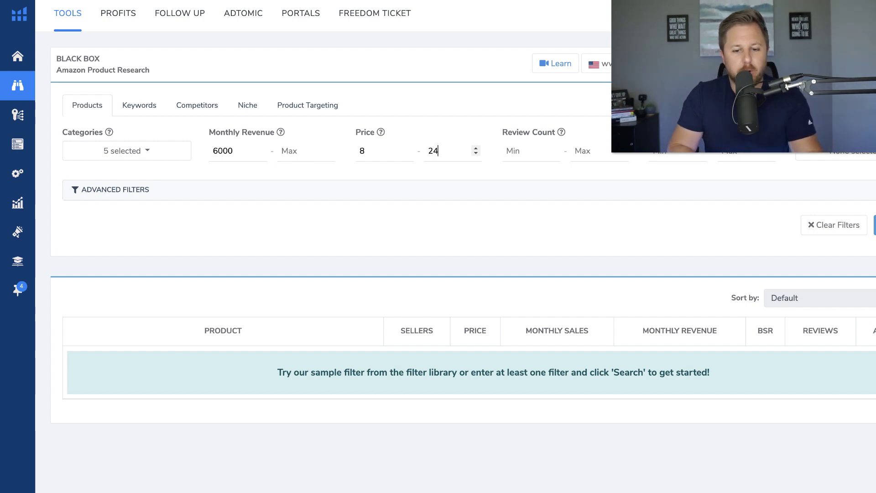
pyautogui.click(591, 148)
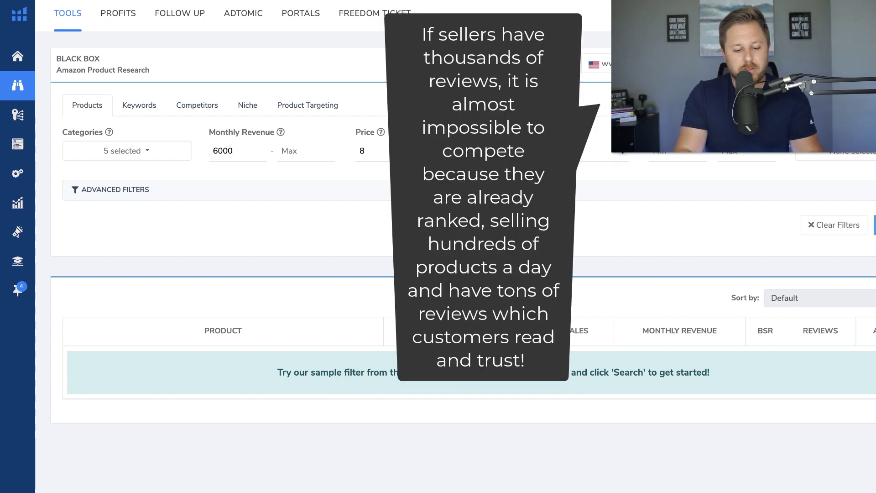
# Step: Set Review Count Max to 230 and run the Black Box product search
pyautogui.write('30')
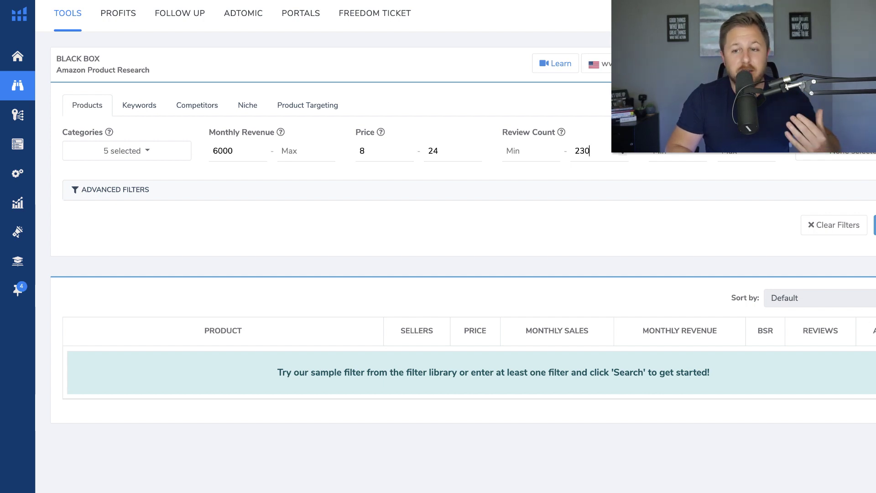
pyautogui.click(873, 226)
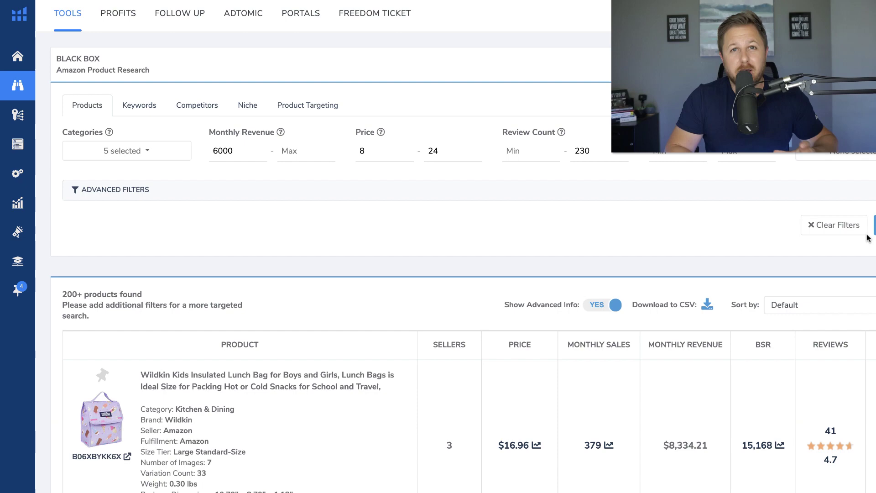
# Step: Scroll the results to the $22.99 mockins inflatable lounger and show its row options
pyautogui.scroll(-5, 754, 257)
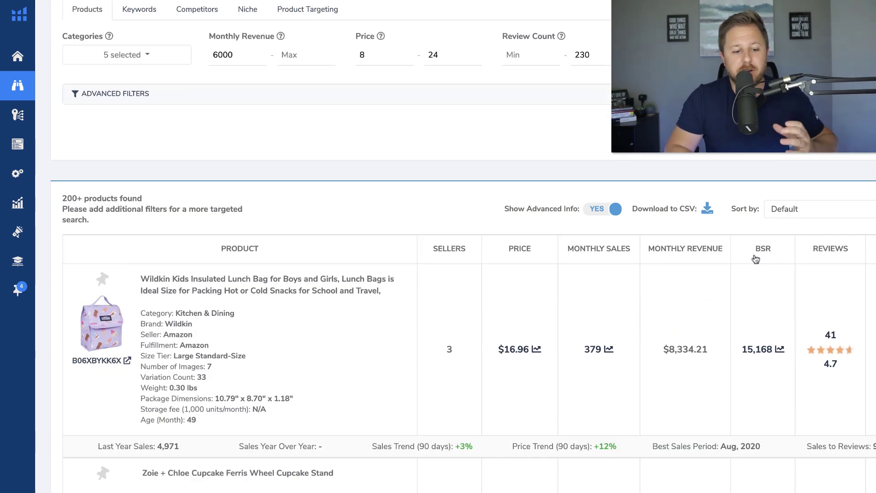
pyautogui.scroll(-4, 754, 258)
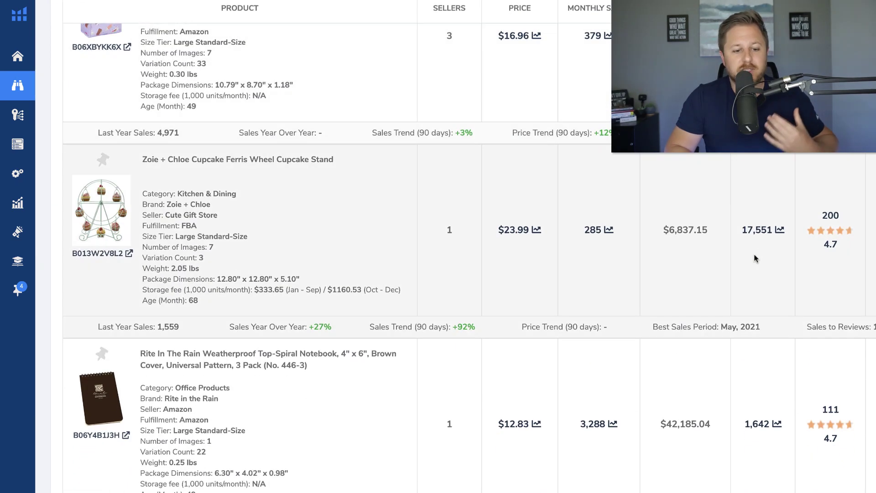
pyautogui.scroll(-12, 755, 258)
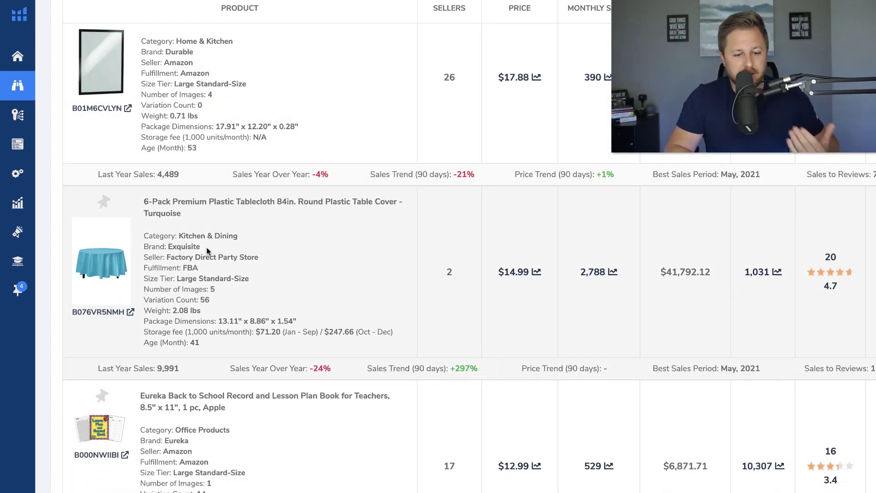
pyautogui.scroll(-13, 233, 236)
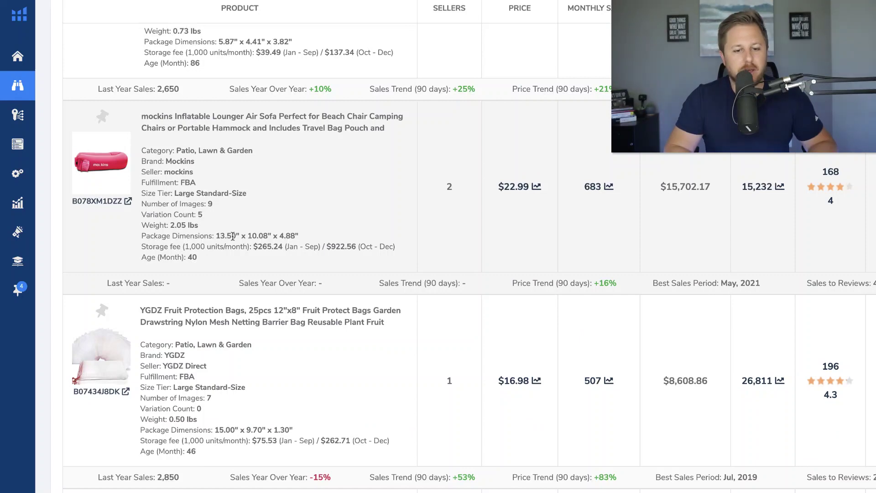
pyautogui.scroll(-1, 274, 233)
pyautogui.scroll(2, 316, 229)
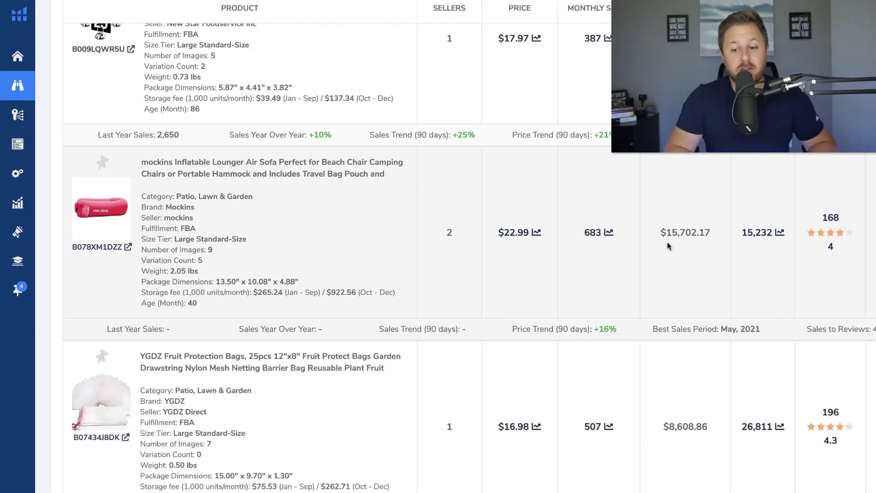
pyautogui.click(871, 217)
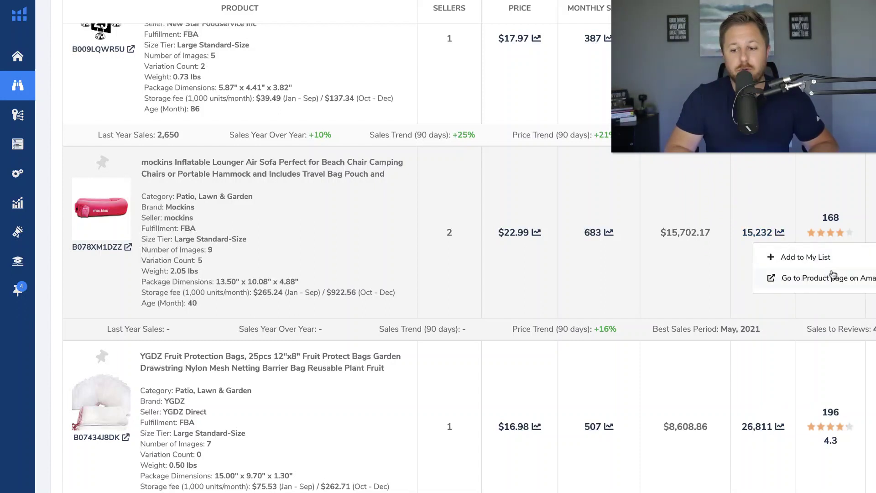
# Step: Open the lounger's Amazon listing and select 'Inflatable Lounger' from its title
pyautogui.click(838, 278)
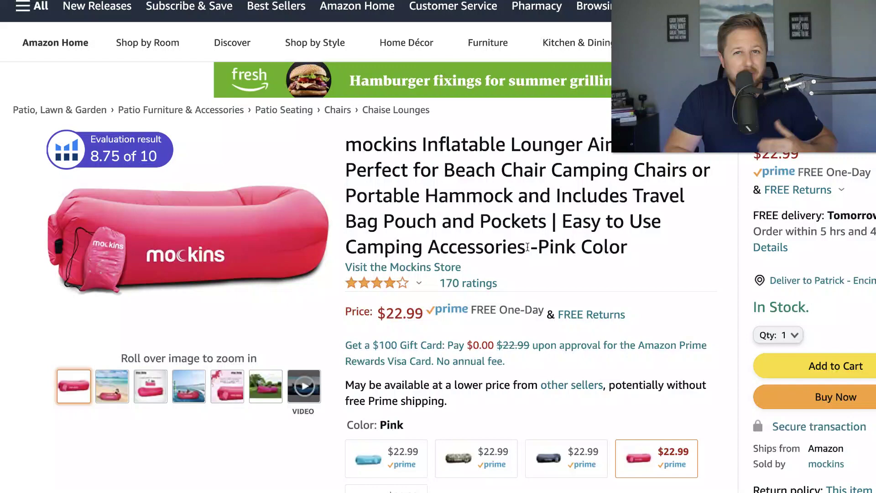
pyautogui.scroll(-3, 518, 276)
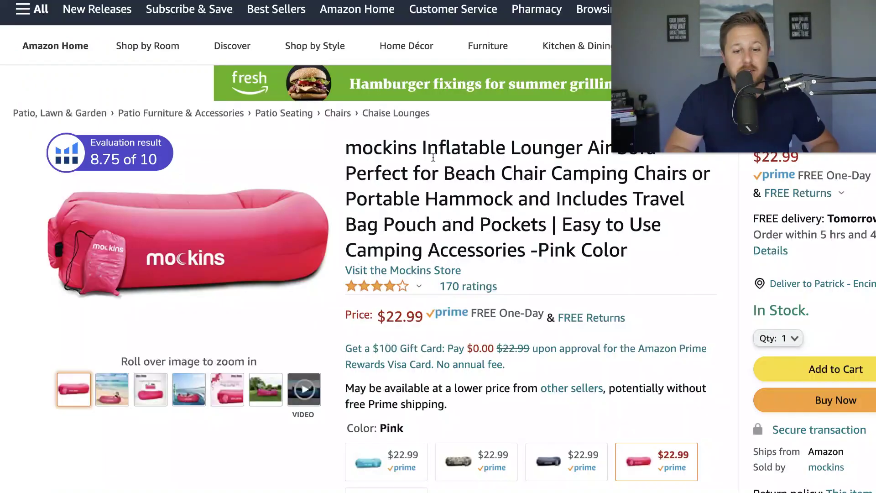
pyautogui.moveTo(421, 148); pyautogui.dragTo(579, 137)
pyautogui.hotkey('ctrl', 'c')
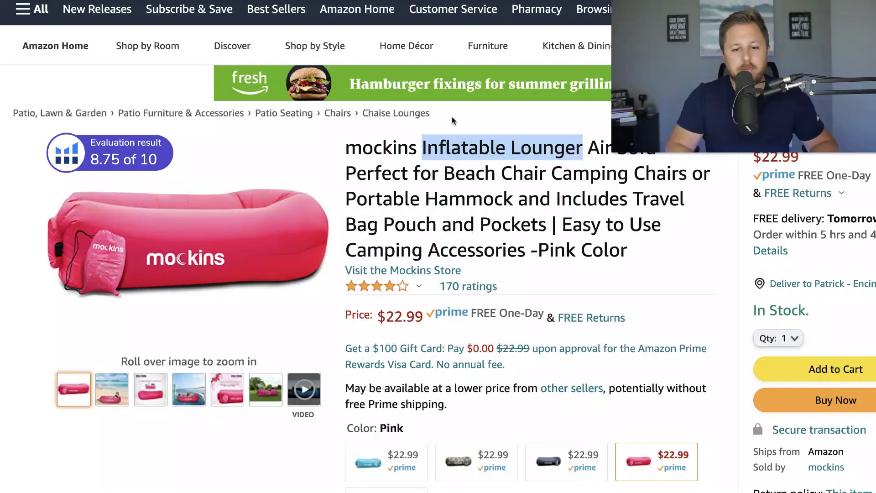
pyautogui.scroll(2, 452, 116)
pyautogui.click(406, 17)
# Step: Search Amazon for 'Inflatable Lounger' and scroll through the top listings
pyautogui.hotkey('ctrl', 'v')
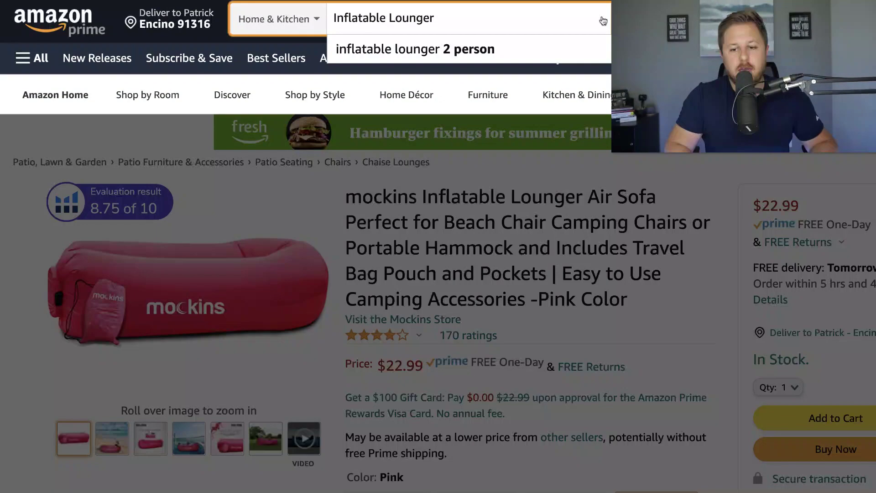
pyautogui.press('Return')
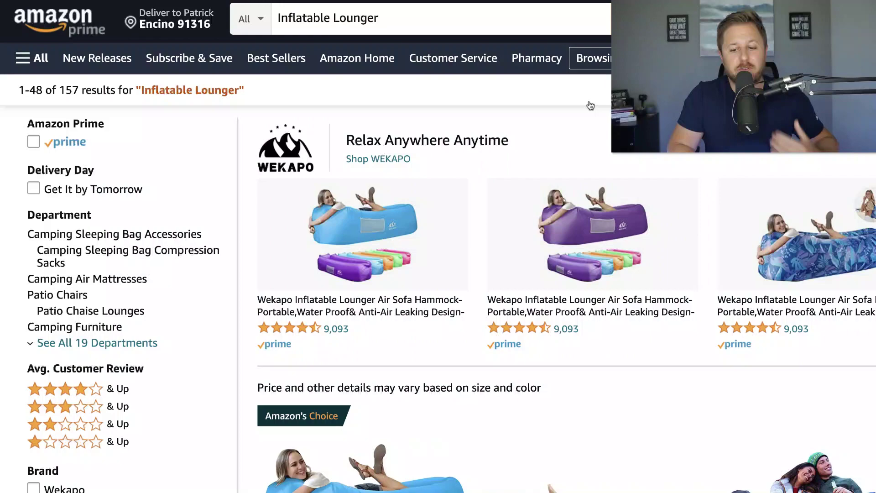
pyautogui.scroll(-6, 571, 270)
pyautogui.scroll(-3, 572, 269)
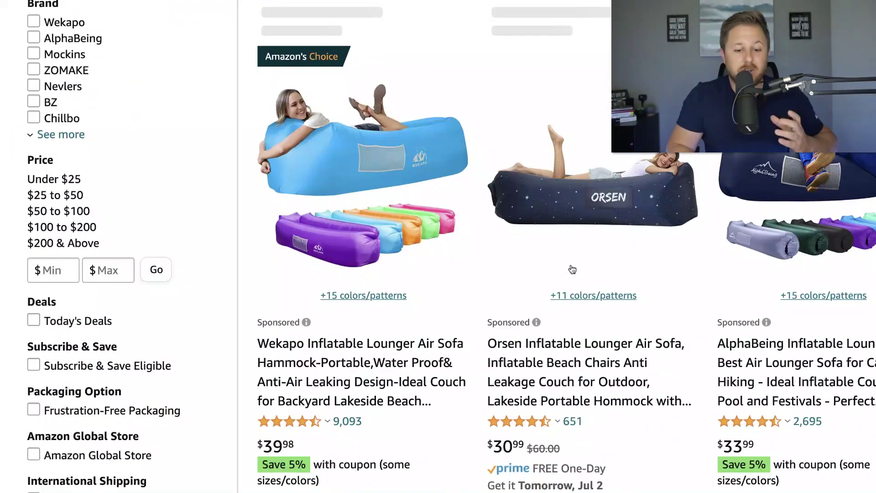
pyautogui.scroll(-2, 571, 269)
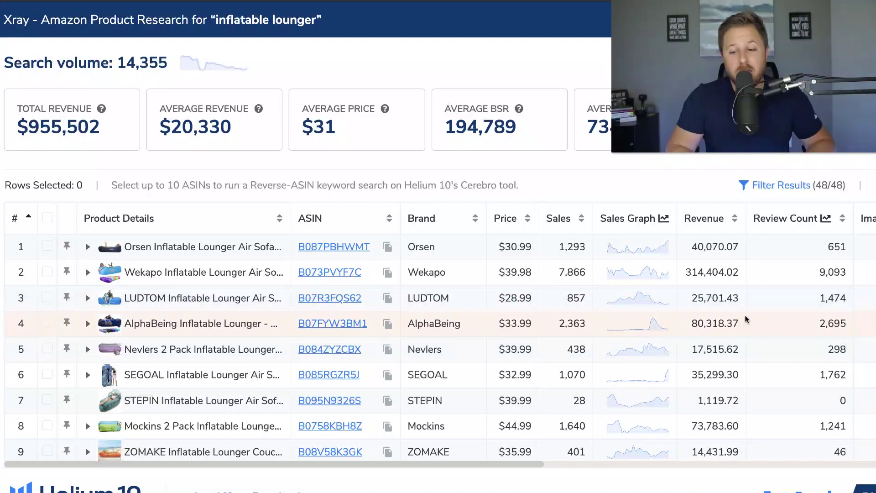
# Step: Scroll through the 48-product Xray table, led by Wekapo with 7,866 sales
pyautogui.scroll(-3, 747, 322)
pyautogui.scroll(-5, 745, 322)
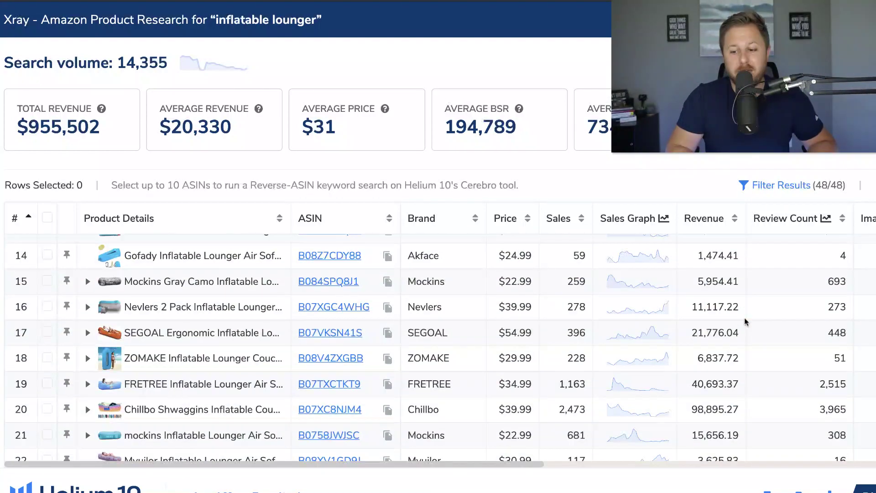
pyautogui.scroll(-3, 745, 322)
pyautogui.scroll(-5, 745, 322)
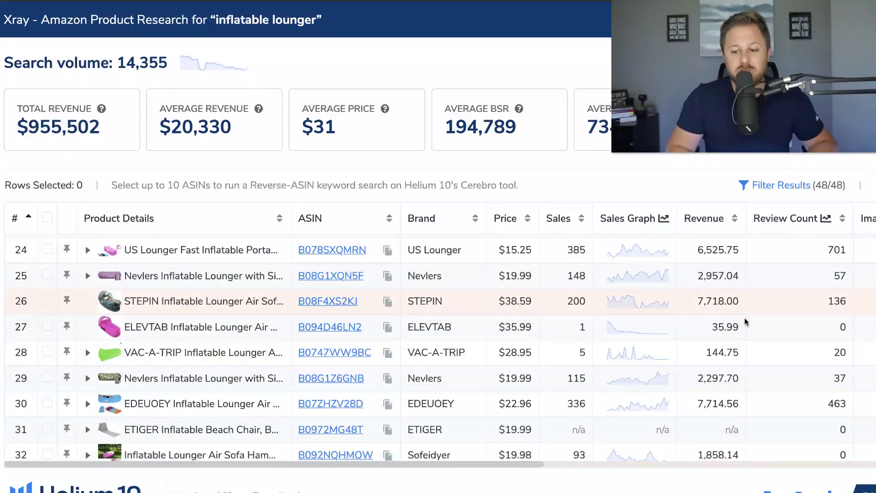
pyautogui.scroll(-1, 776, 401)
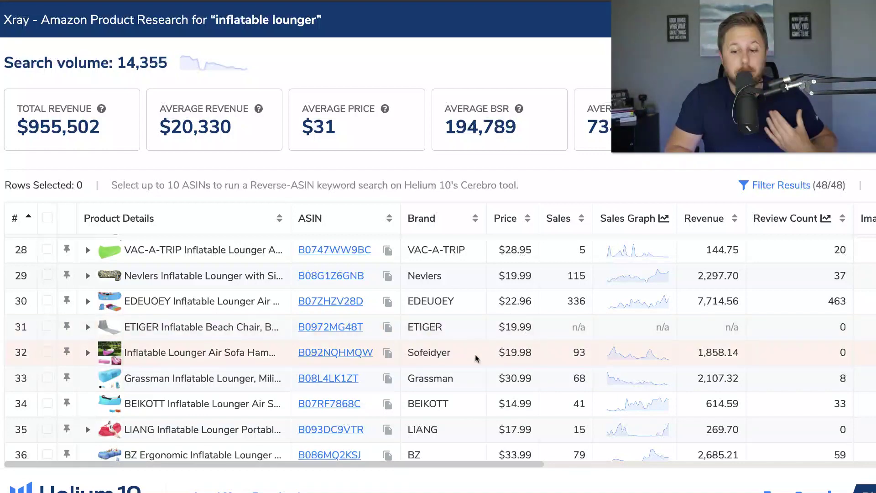
pyautogui.scroll(-2, 525, 378)
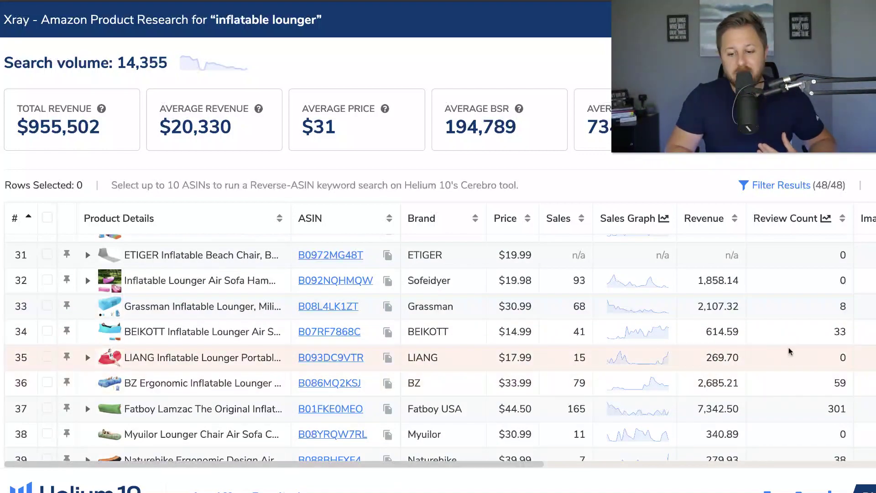
pyautogui.scroll(-3, 786, 402)
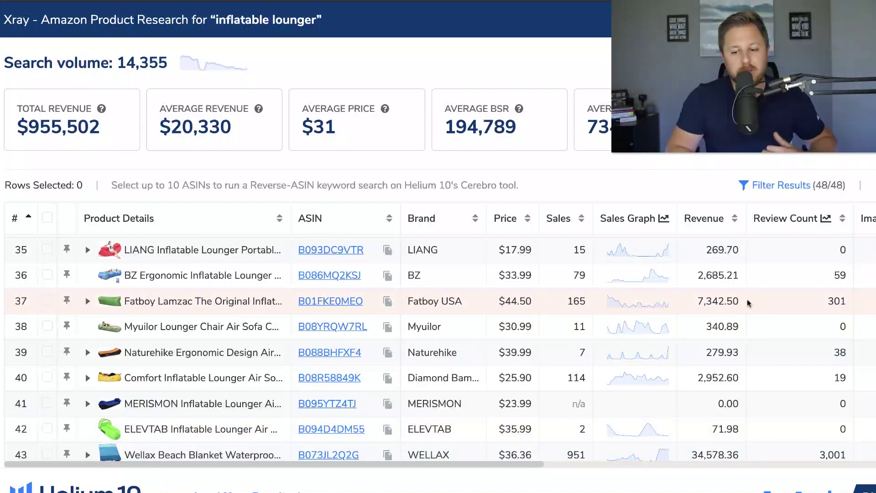
pyautogui.scroll(-3, 748, 301)
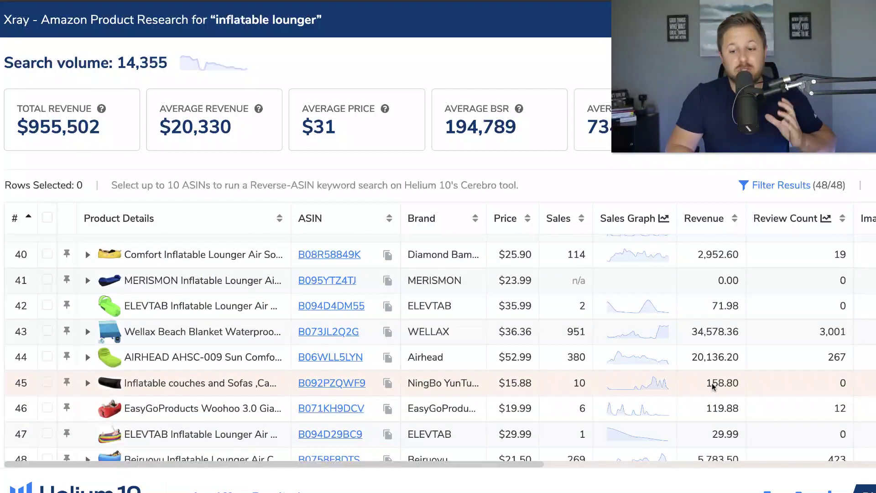
pyautogui.scroll(20, 716, 338)
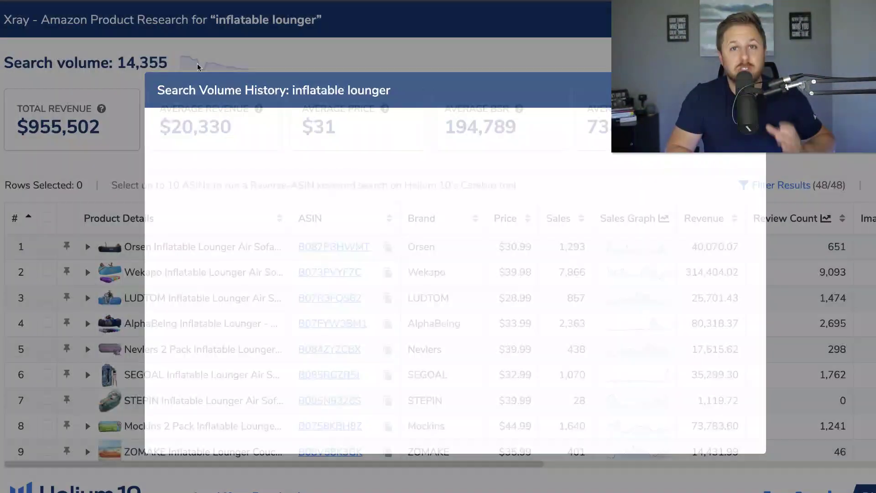
pyautogui.click(197, 65)
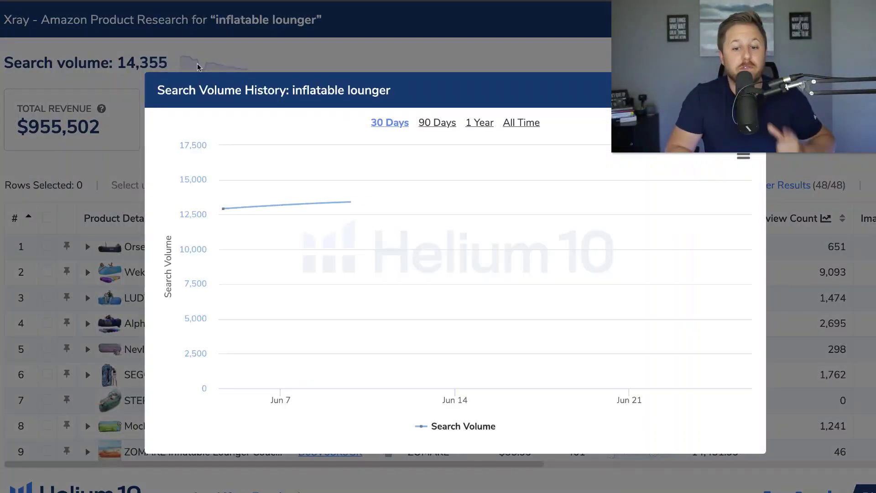
pyautogui.click(521, 124)
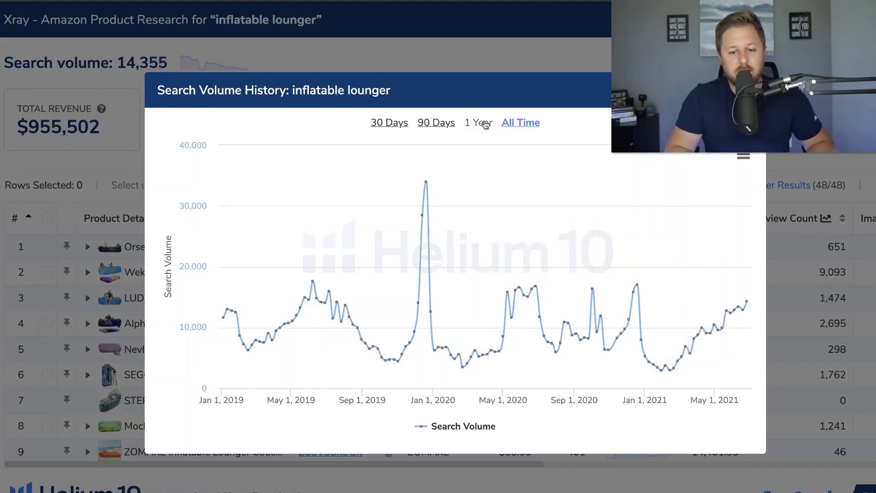
pyautogui.click(485, 123)
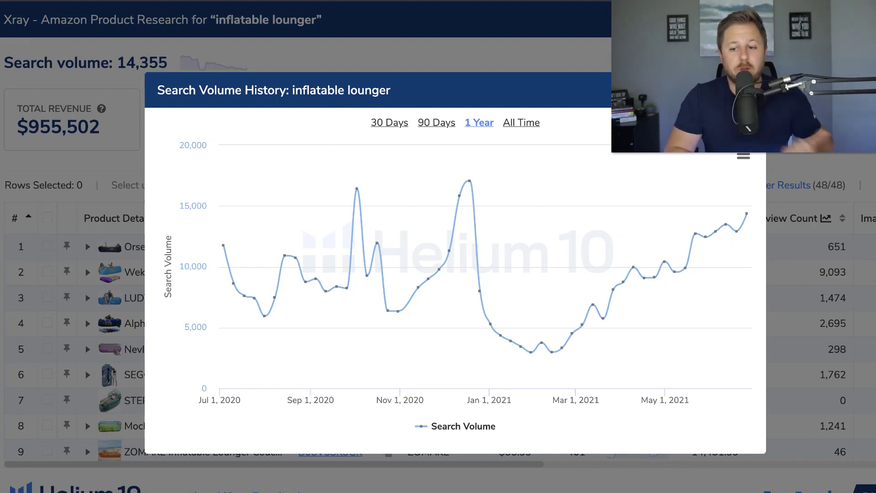
pyautogui.press('Escape')
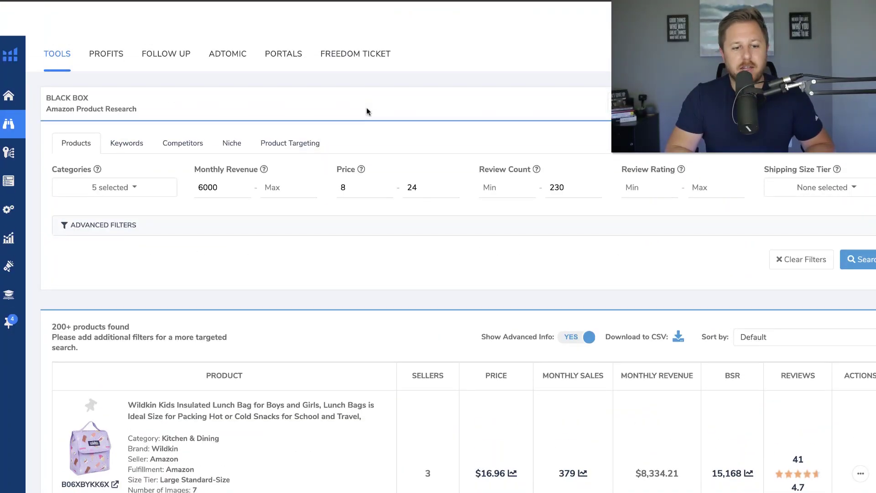
# Step: Filter keywords to 5000+ search volume, 4000+ revenue, 50 max reviews, price 9–23, then search
pyautogui.scroll(-1, 366, 108)
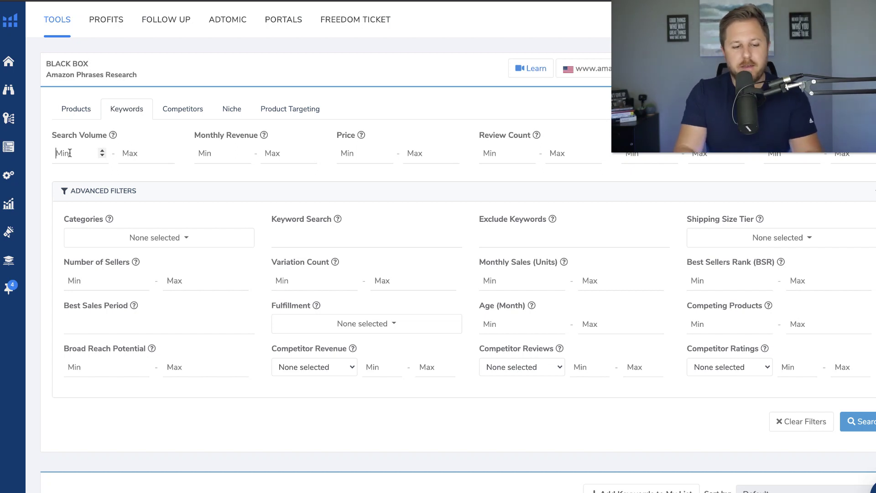
pyautogui.write('5000')
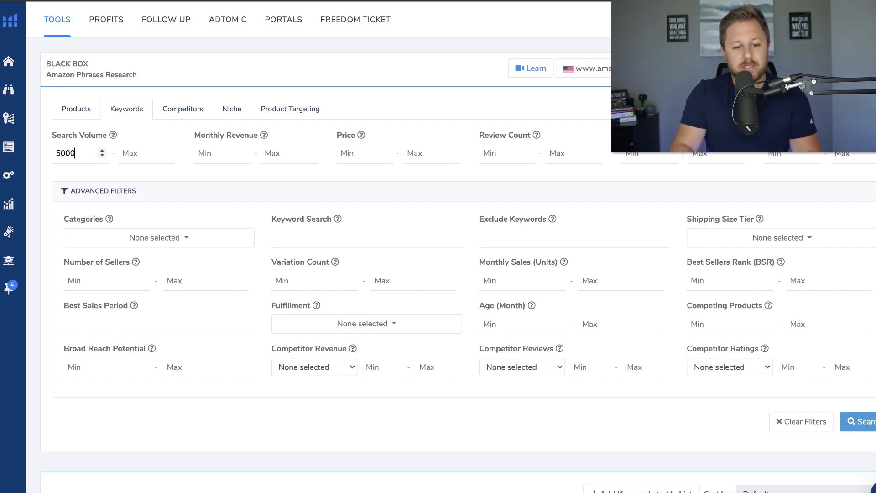
pyautogui.click(216, 157)
pyautogui.write('4000')
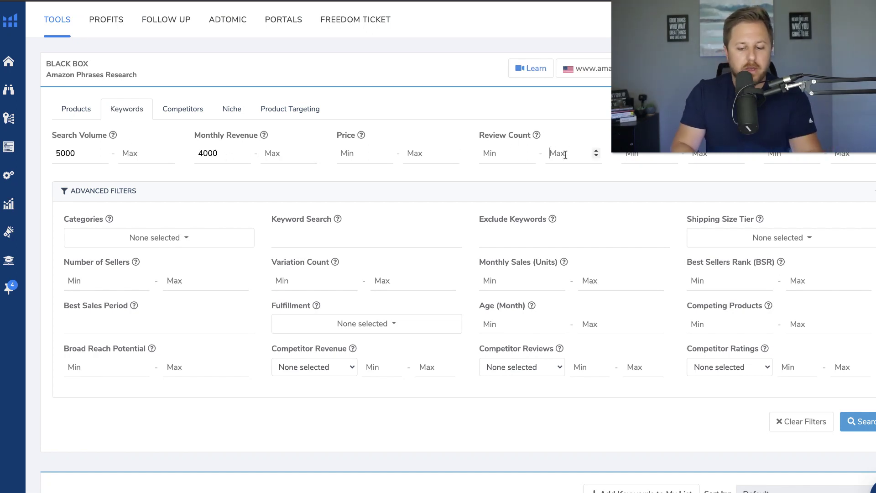
pyautogui.write('50')
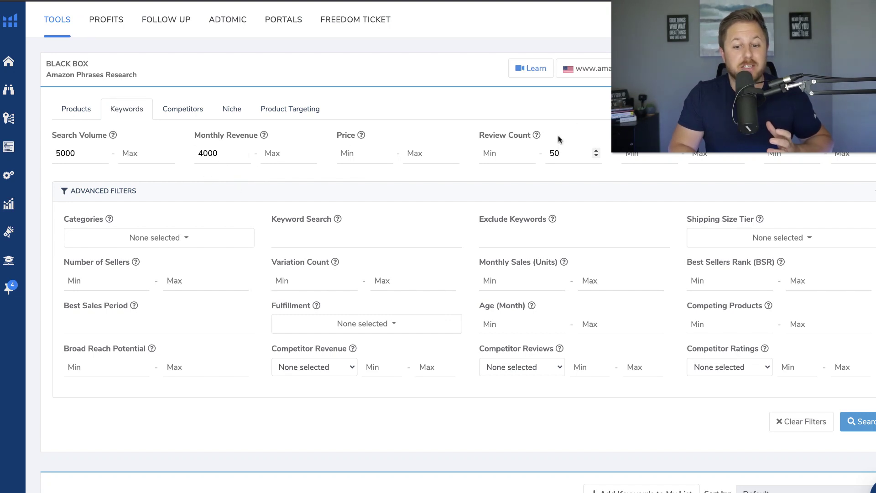
pyautogui.click(358, 149)
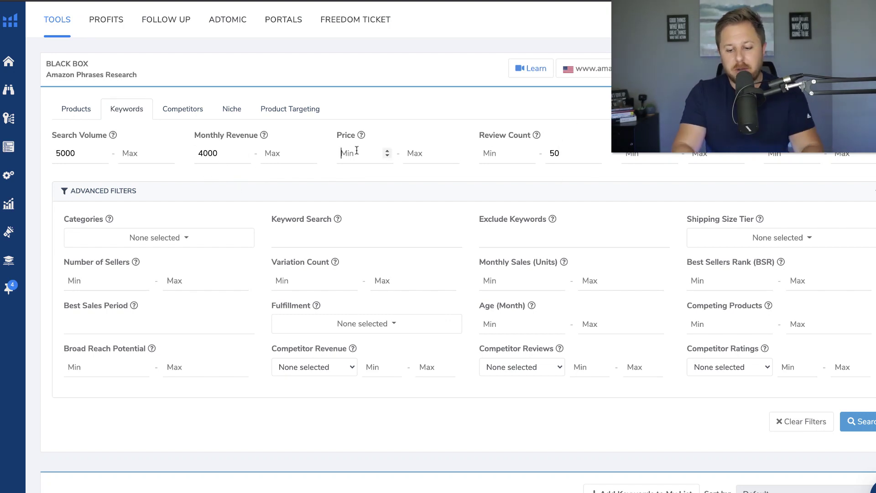
pyautogui.write('9')
pyautogui.click(422, 155)
pyautogui.write('23')
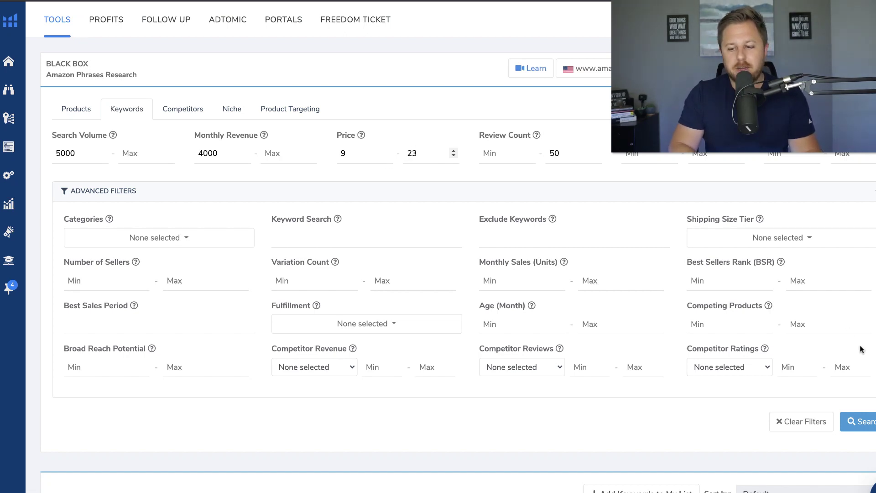
pyautogui.click(860, 421)
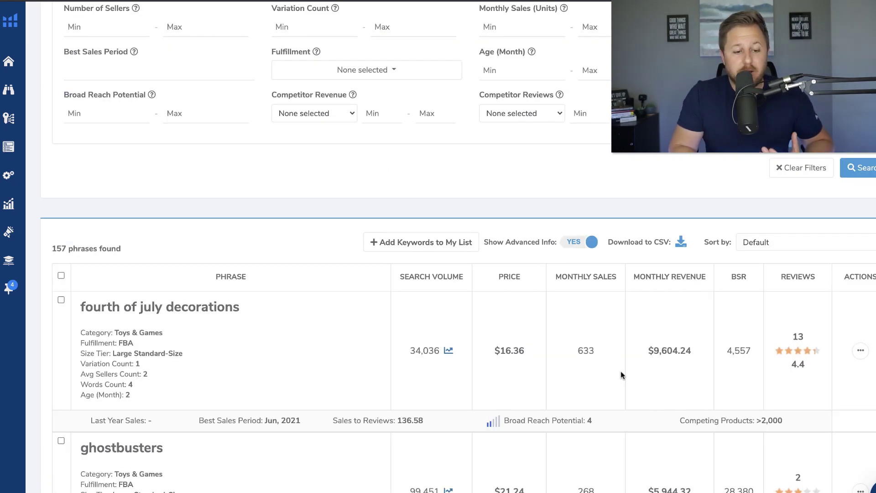
# Step: Scroll down the phrase results and go to page 2 of the 157 phrases
pyautogui.scroll(-10, 324, 339)
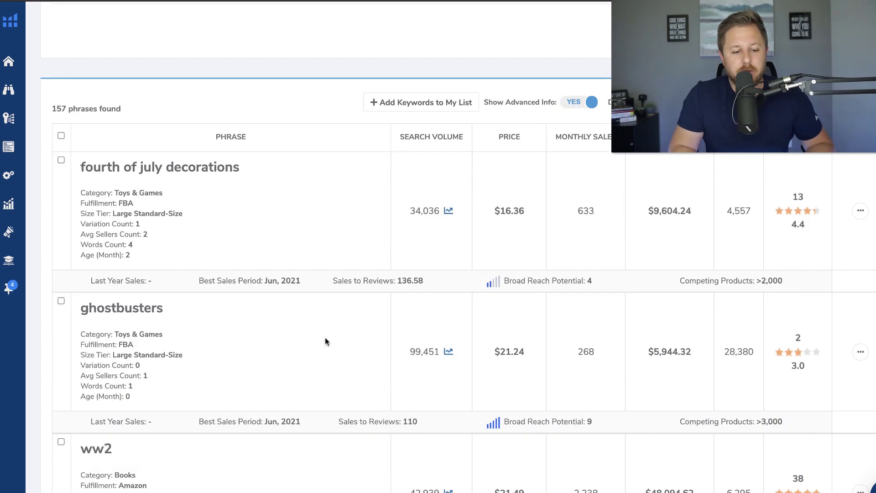
pyautogui.scroll(-8, 325, 337)
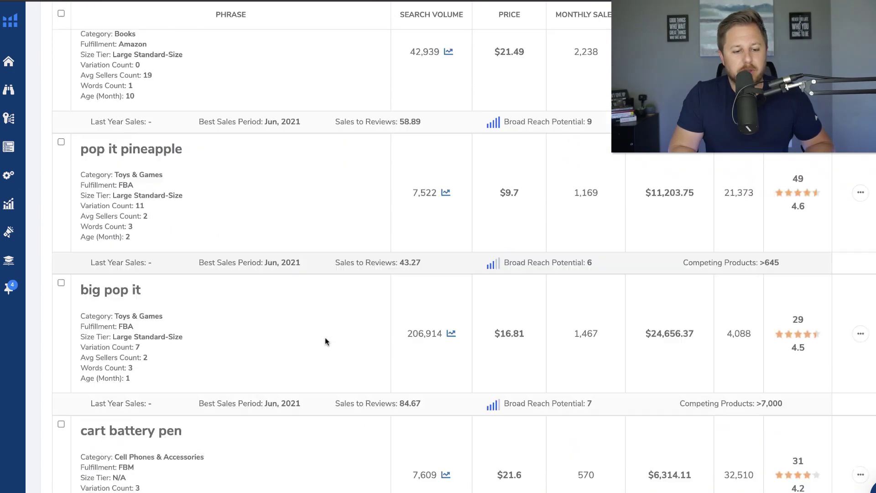
pyautogui.scroll(-15, 325, 338)
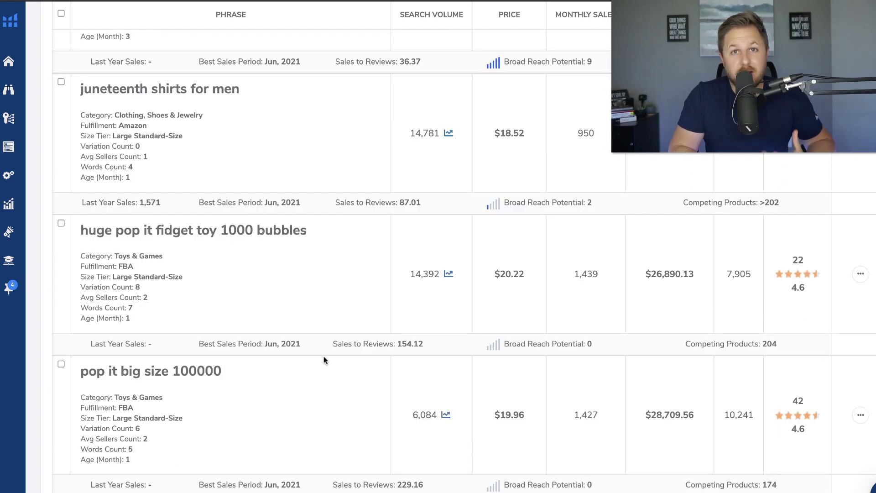
pyautogui.scroll(-3, 325, 360)
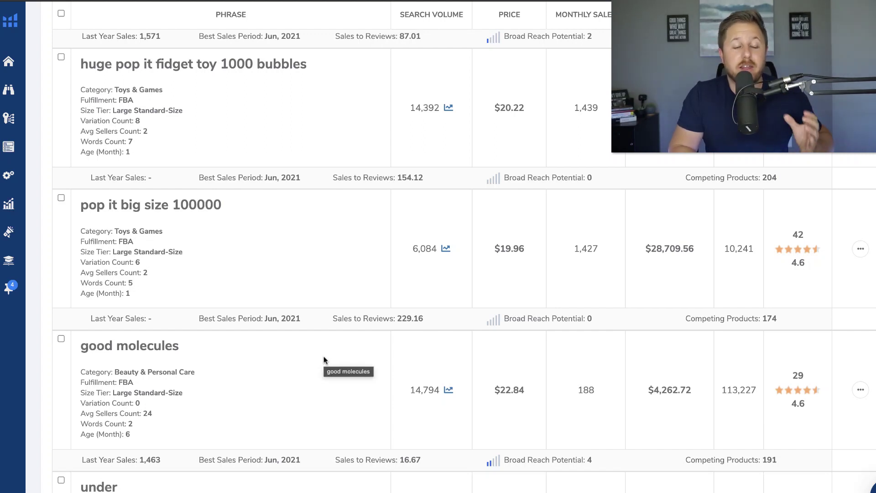
pyautogui.scroll(-3, 324, 356)
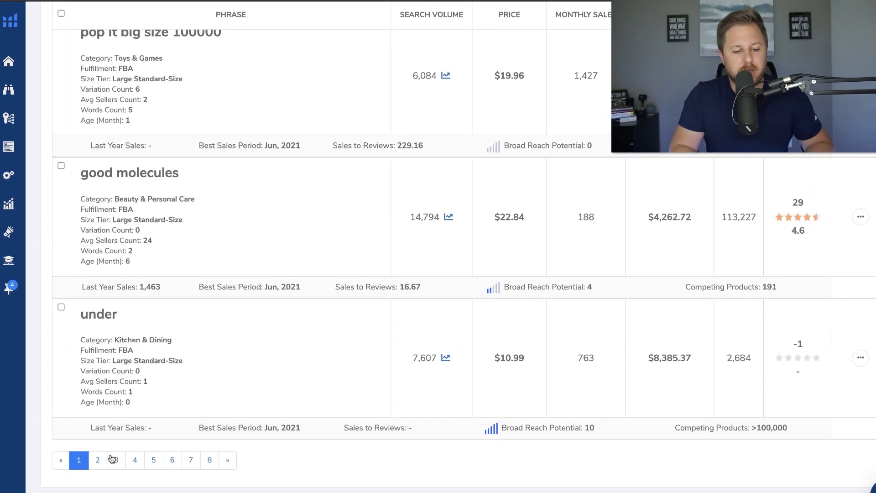
pyautogui.click(97, 460)
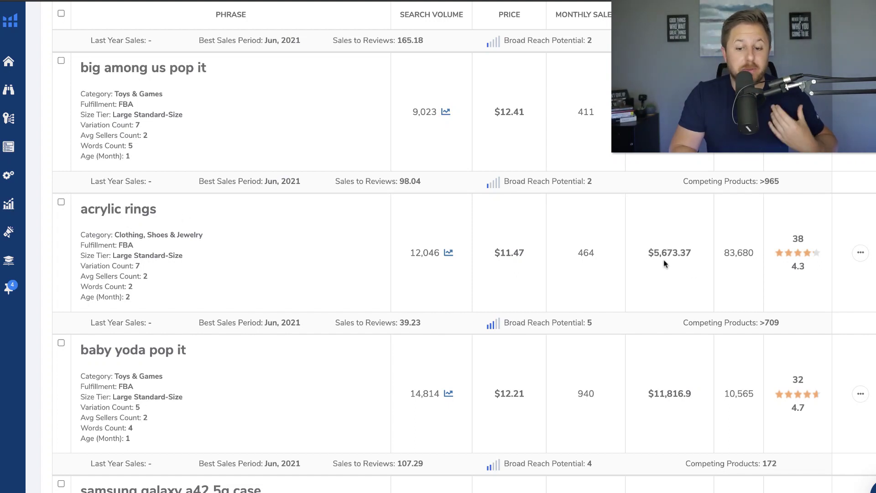
pyautogui.click(862, 254)
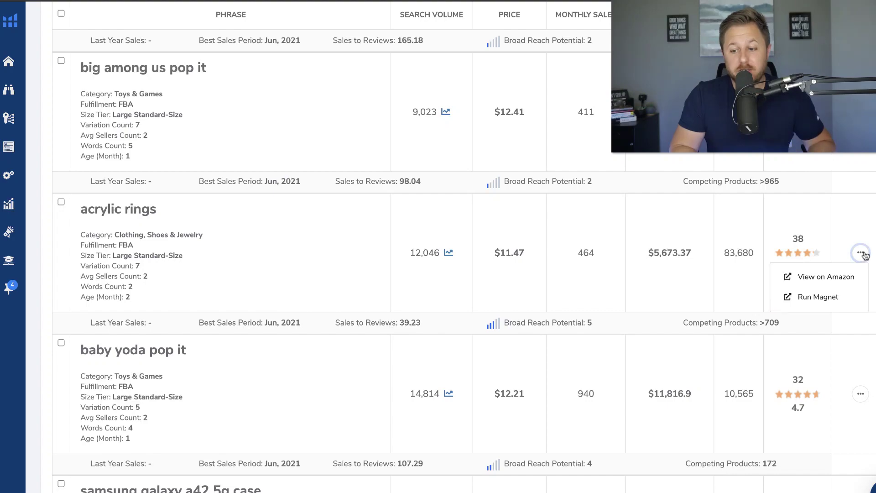
pyautogui.click(832, 278)
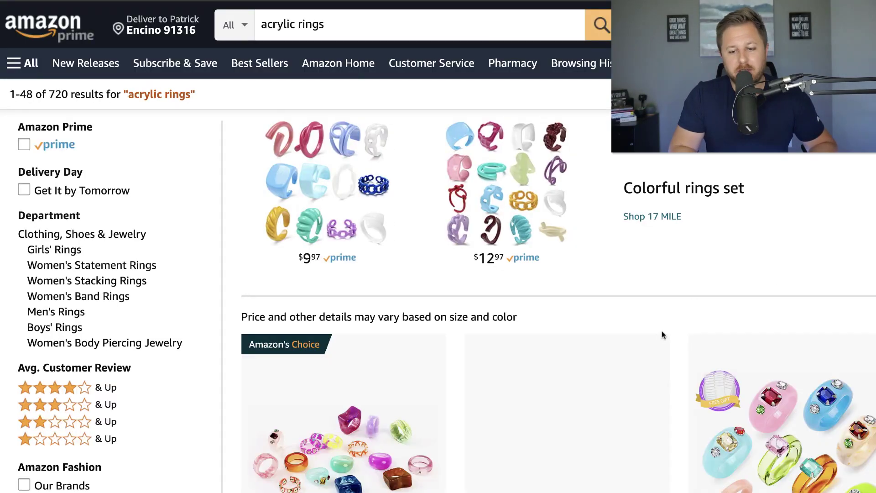
pyautogui.scroll(-4, 662, 332)
pyautogui.scroll(-6, 662, 335)
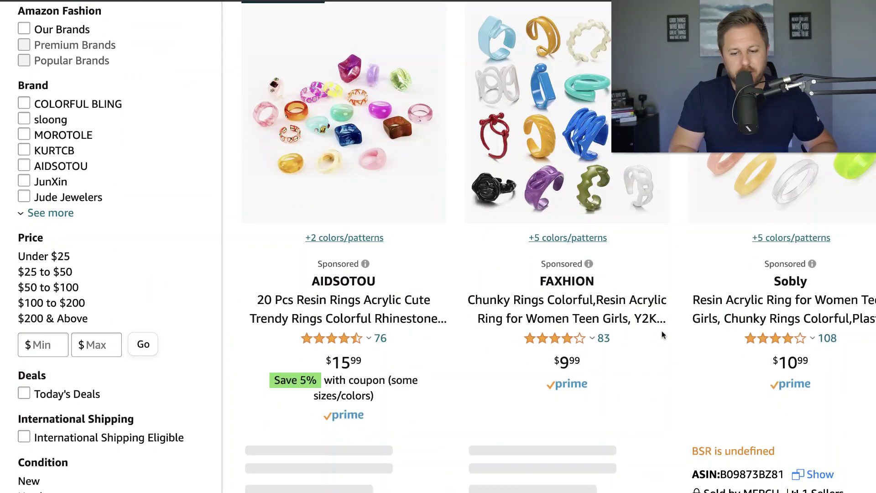
pyautogui.scroll(-7, 392, 299)
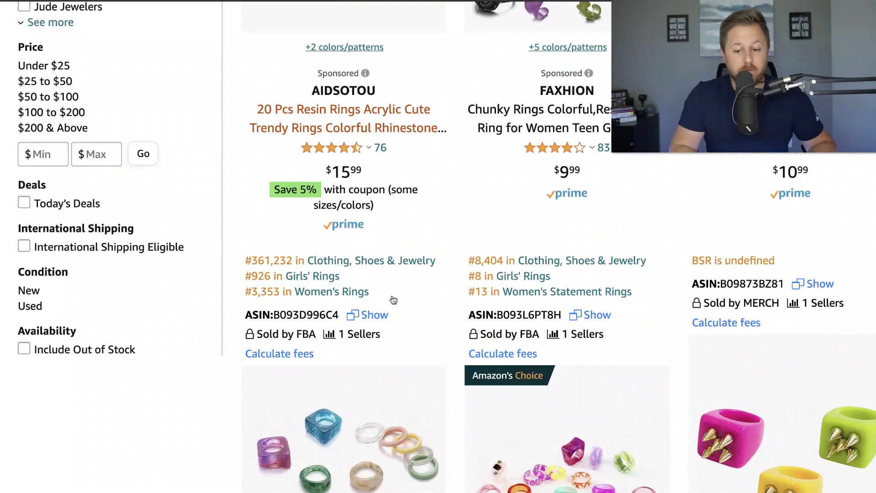
pyautogui.scroll(-6, 393, 298)
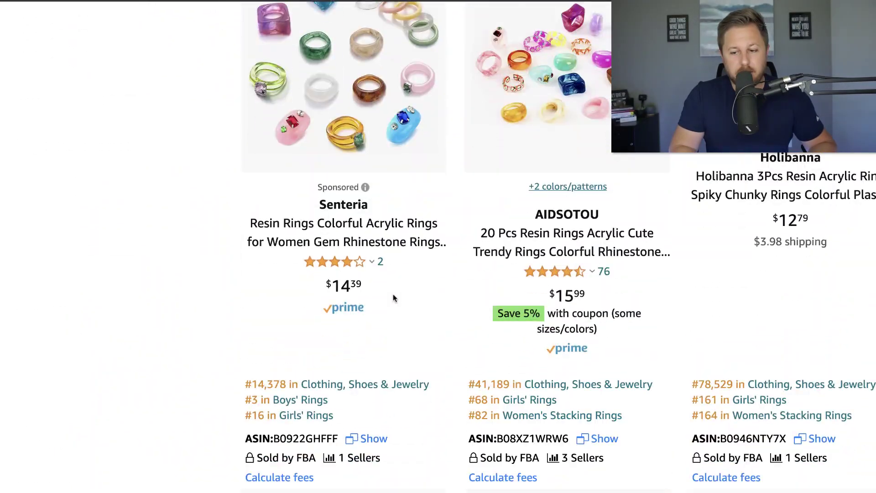
pyautogui.scroll(20, 585, 195)
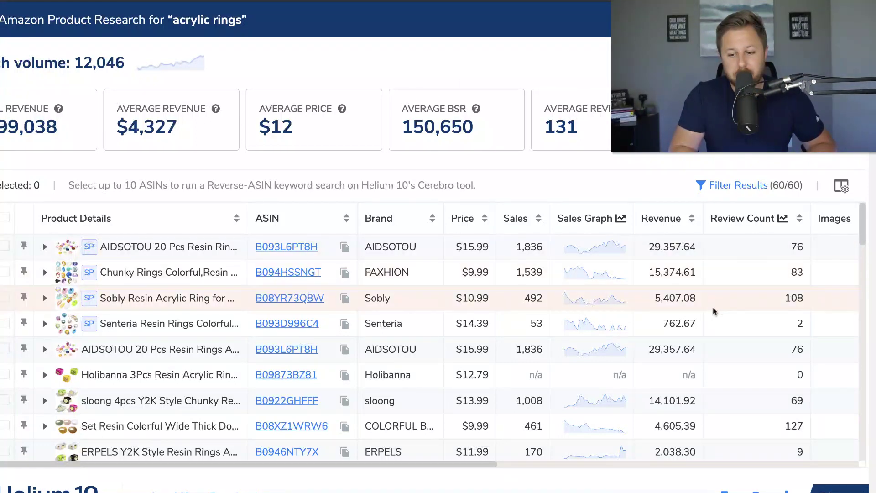
# Step: Scroll across and through the acrylic rings Xray table to review revenue, price and review columns
pyautogui.hscroll(3, 712, 309)
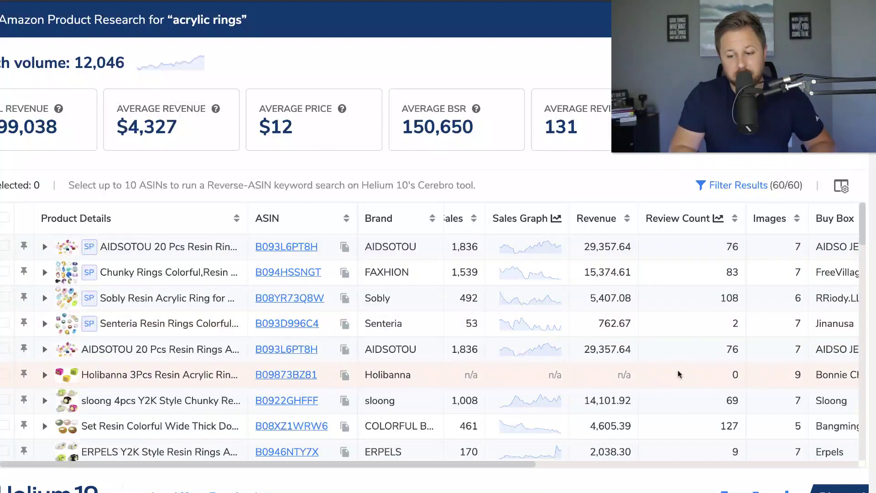
pyautogui.scroll(-1, 678, 374)
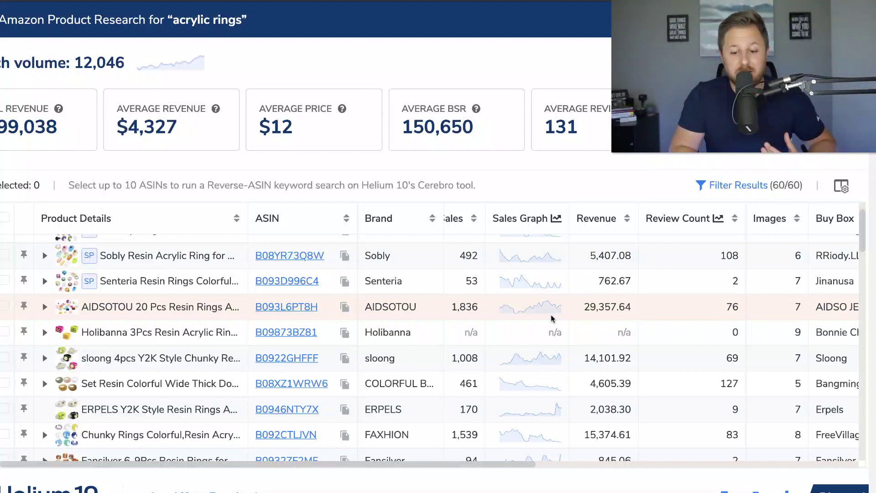
pyautogui.hscroll(-2, 552, 318)
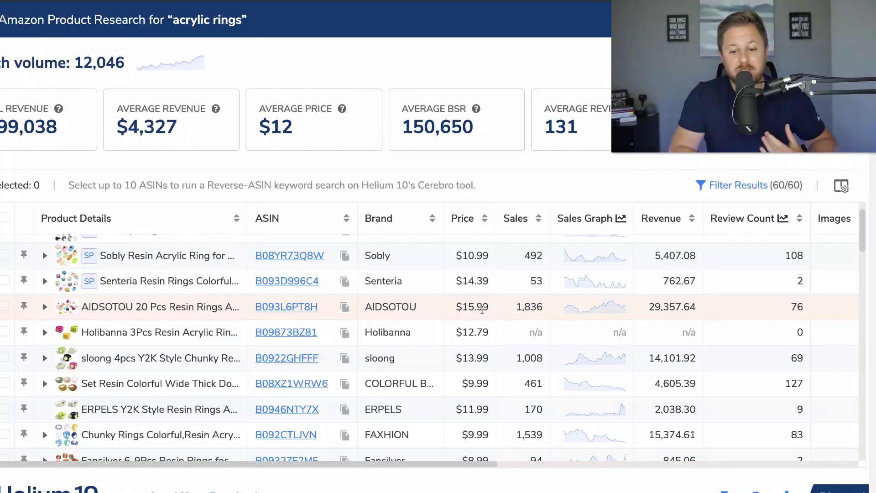
pyautogui.scroll(-1, 617, 349)
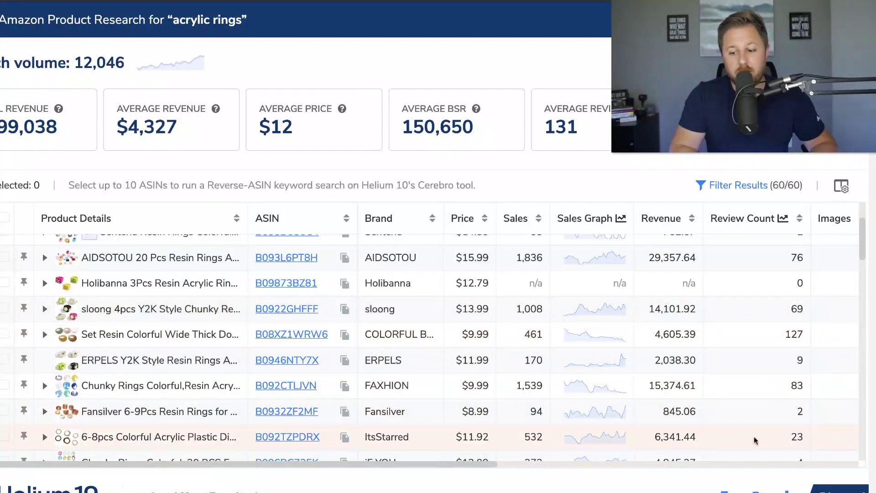
pyautogui.scroll(-2, 776, 435)
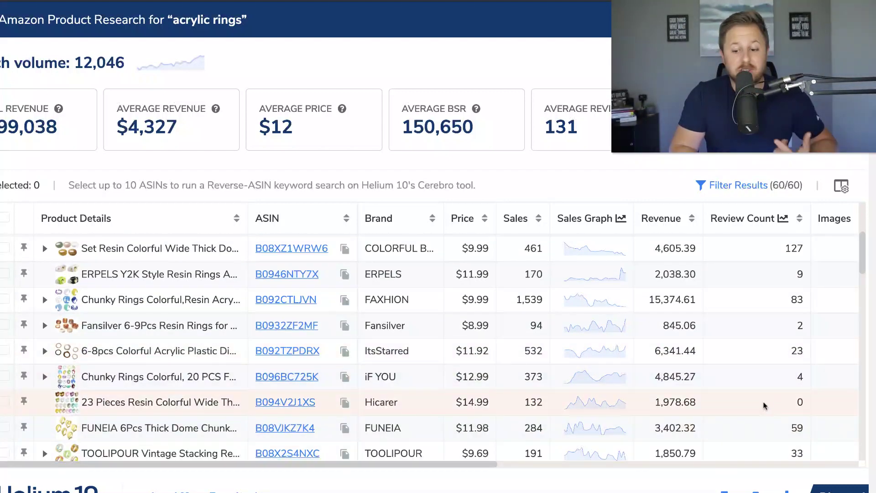
pyautogui.scroll(-1, 761, 417)
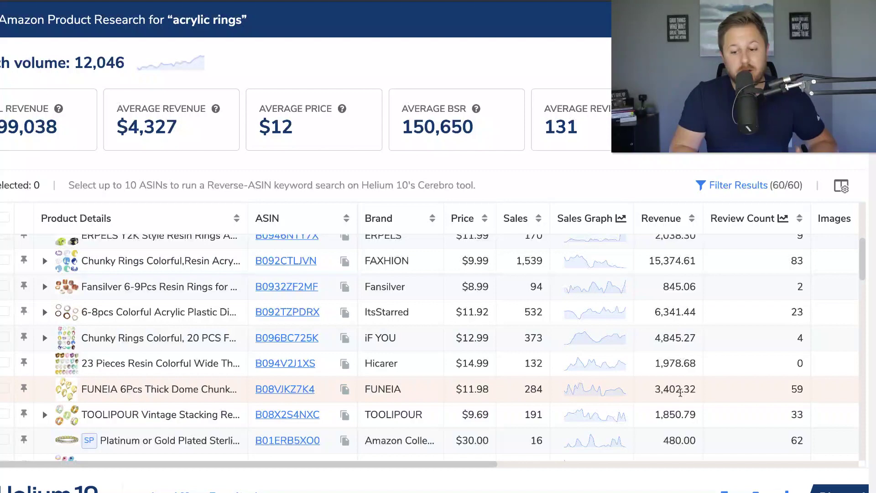
pyautogui.scroll(-2, 780, 391)
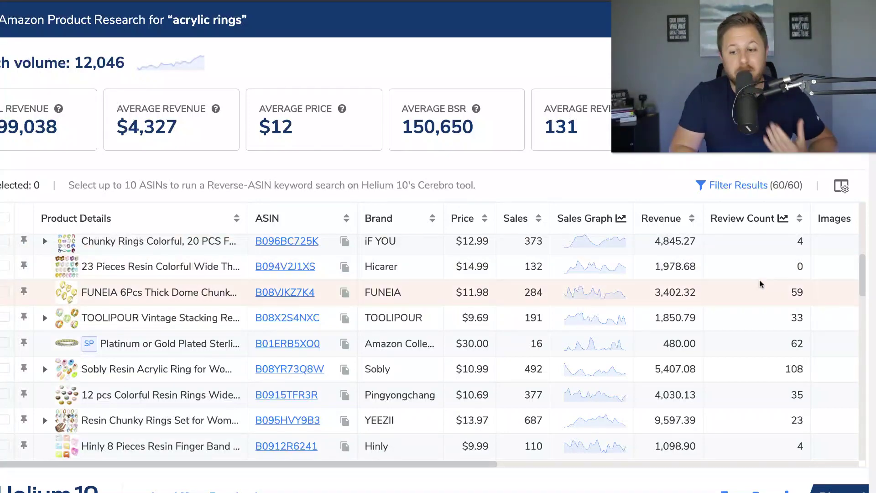
pyautogui.scroll(2, 760, 283)
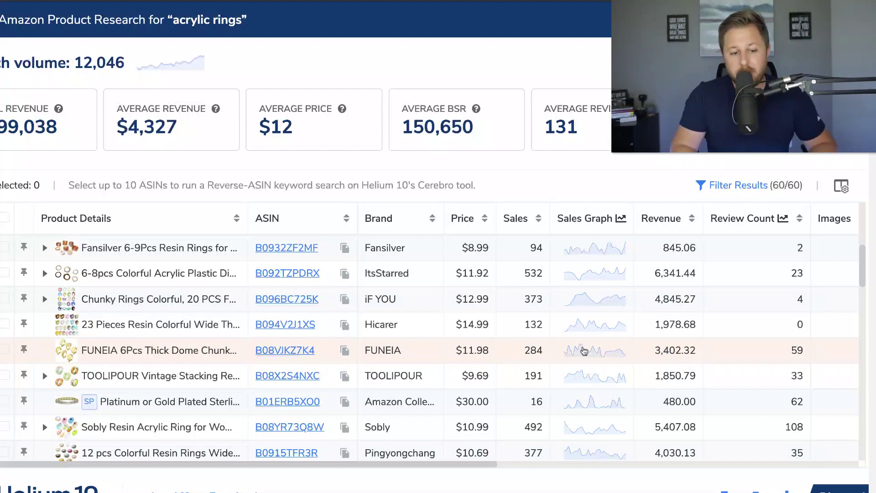
pyautogui.scroll(3, 584, 351)
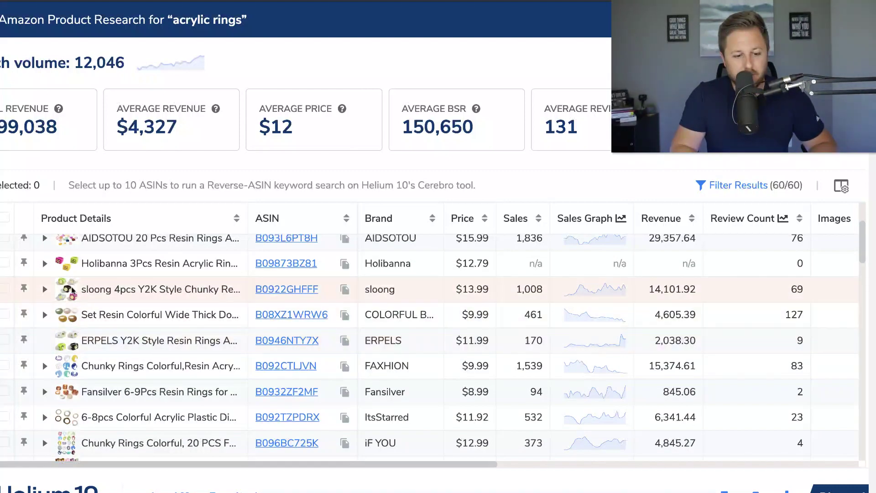
pyautogui.scroll(1, 72, 290)
pyautogui.scroll(2, 72, 290)
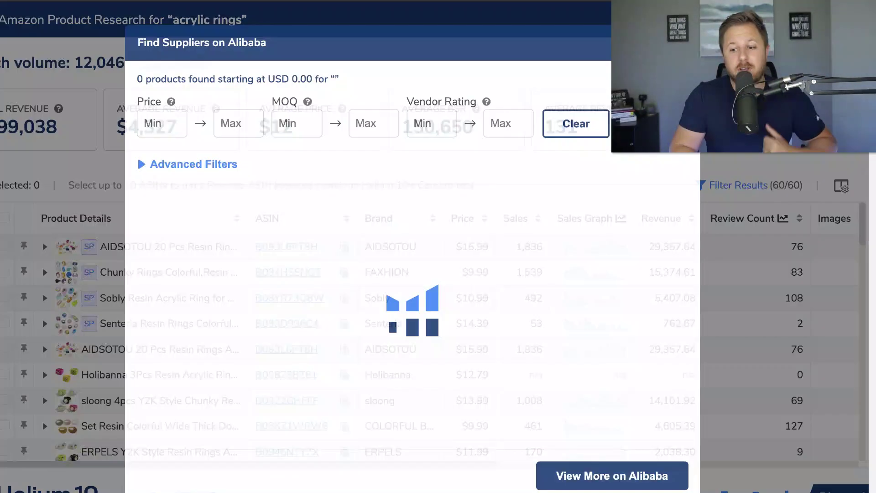
pyautogui.scroll(-2, 624, 277)
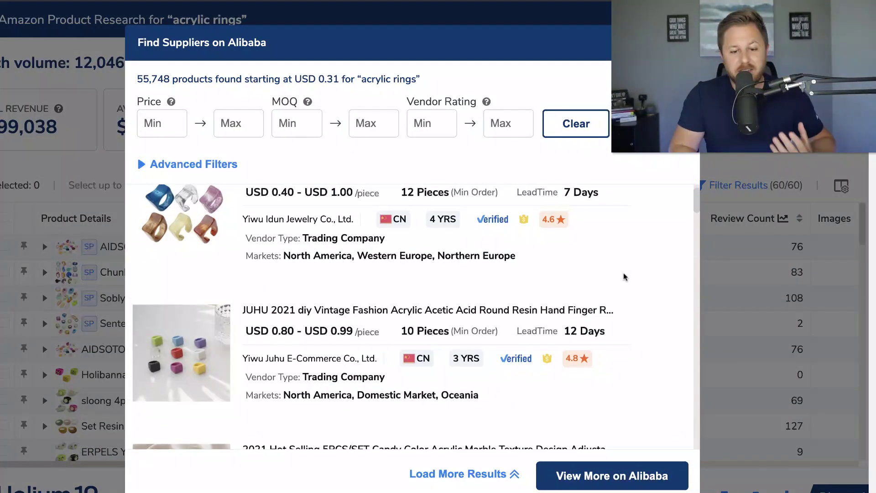
pyautogui.scroll(-4, 624, 276)
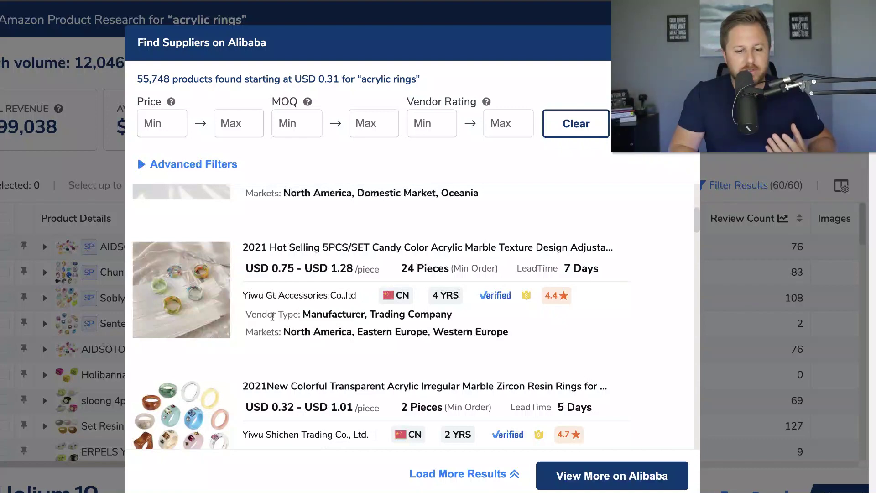
pyautogui.scroll(-2, 292, 309)
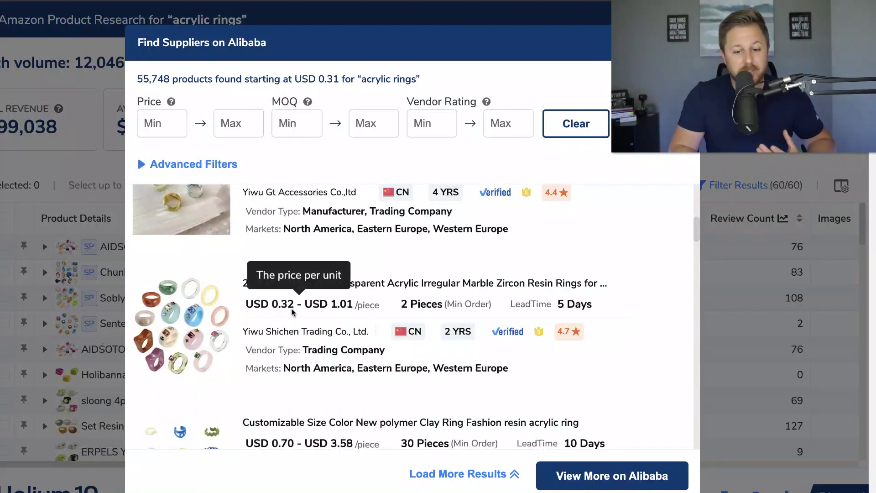
pyautogui.scroll(-2, 288, 314)
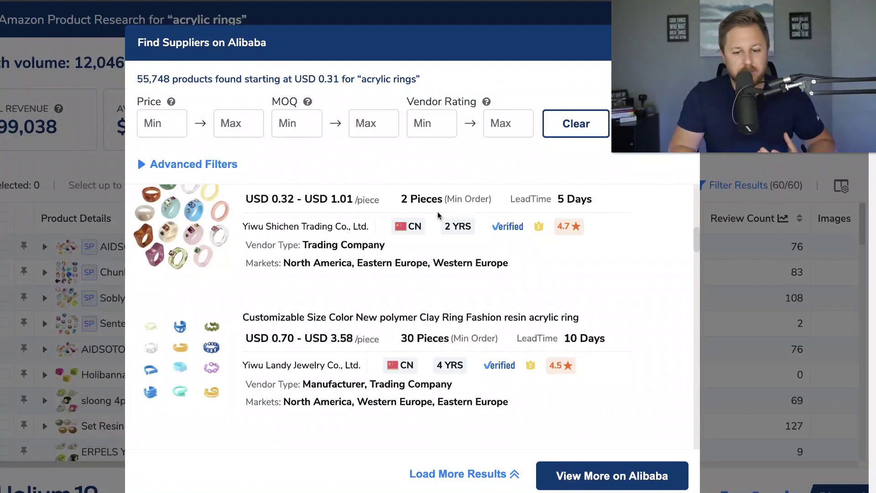
pyautogui.scroll(-1, 399, 282)
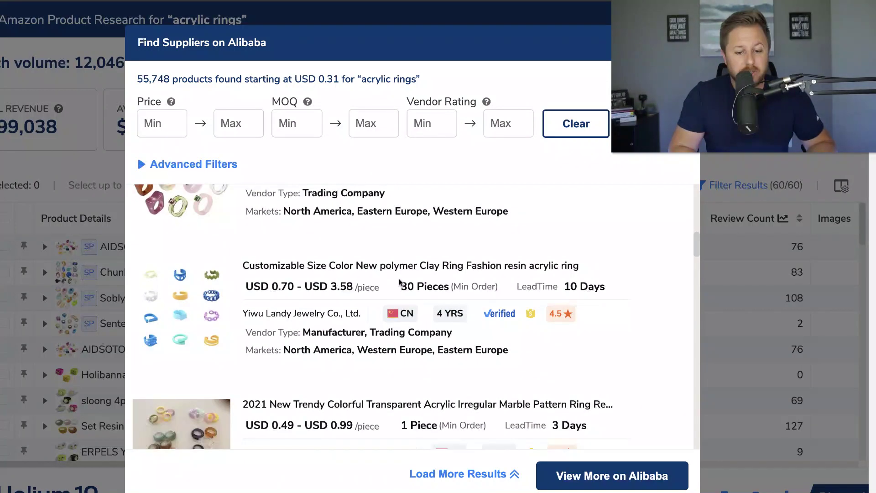
pyautogui.scroll(-5, 399, 282)
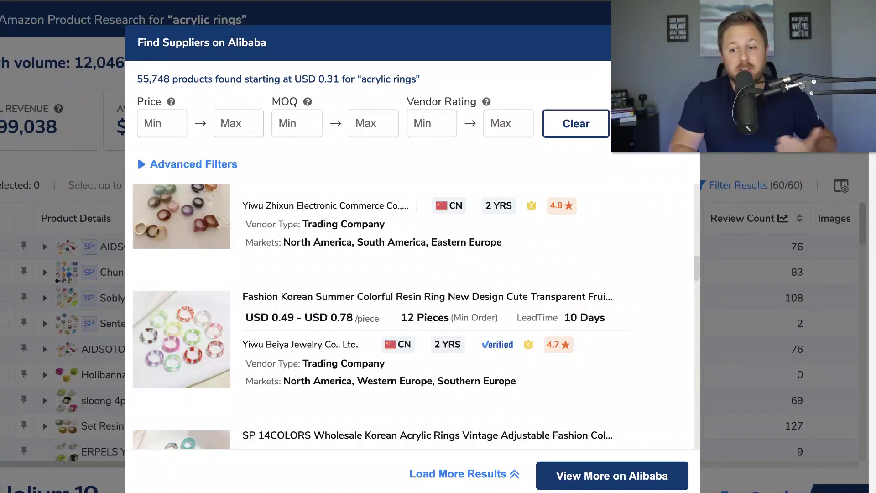
pyautogui.press('Escape')
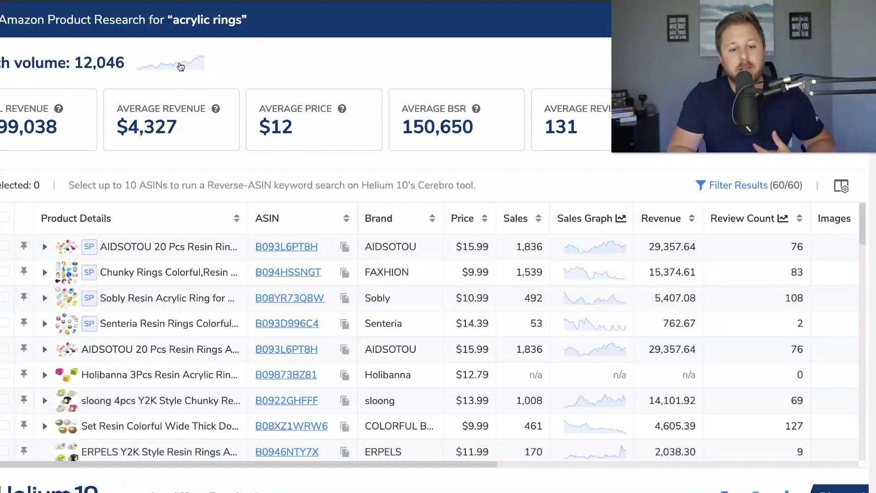
pyautogui.click(181, 66)
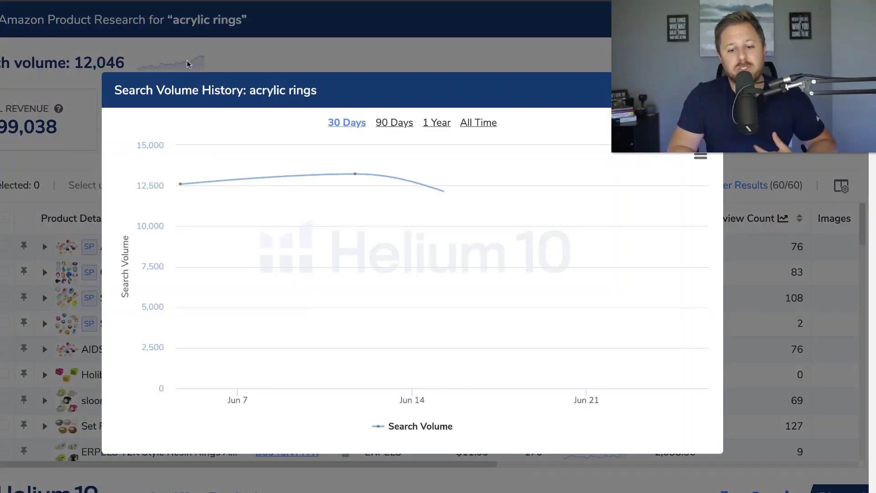
pyautogui.click(437, 124)
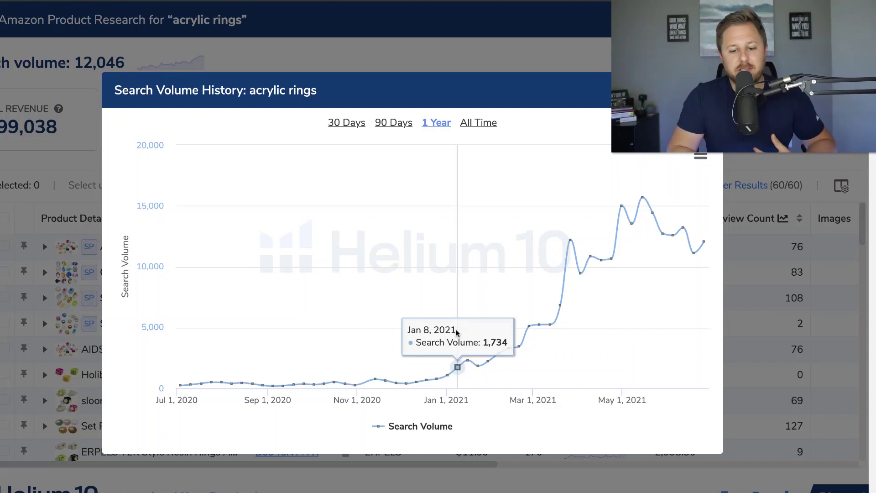
pyautogui.moveTo(433, 340)
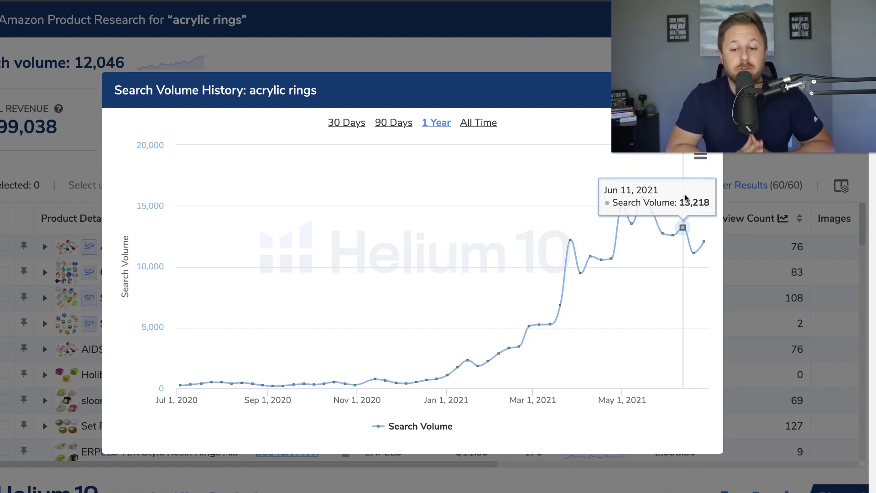
pyautogui.press('Escape')
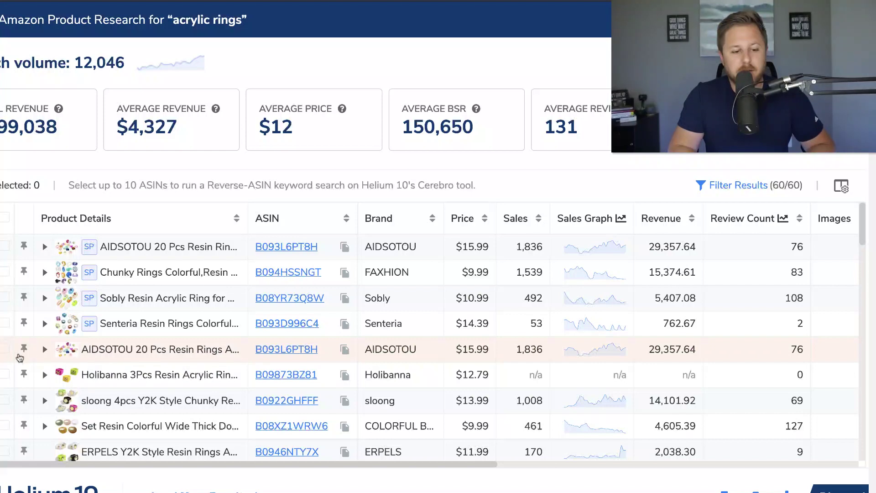
# Step: Select the AIDSOTOU B093L6PT8H listing in Xray and run a Cerebro keyword search on it
pyautogui.click(5, 351)
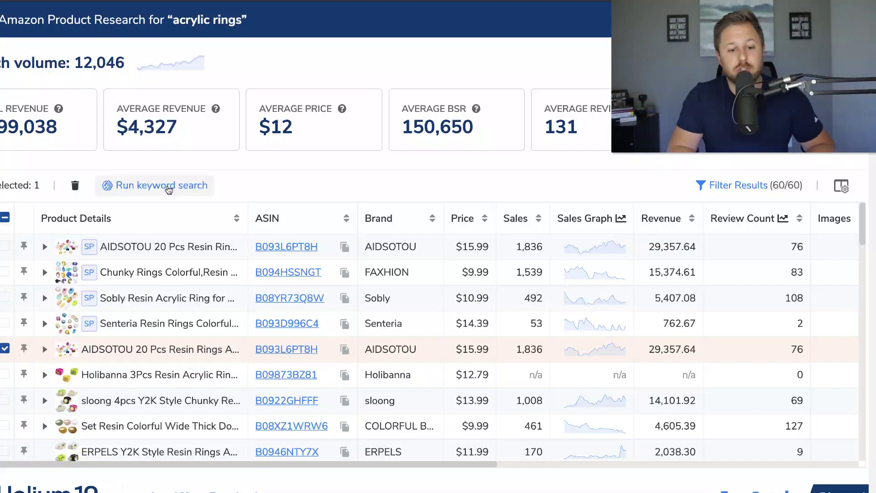
pyautogui.click(169, 187)
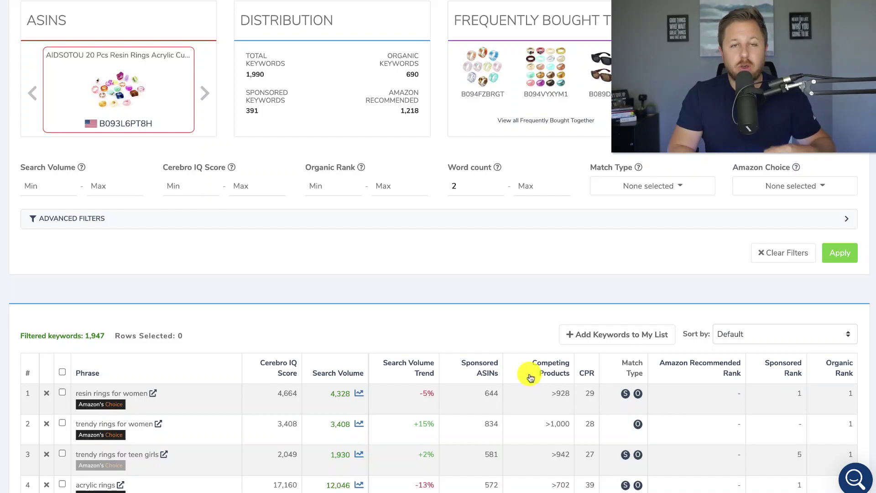
# Step: Apply an organic rank filter of min 1 and max 20, leaving 114 keywords
pyautogui.moveTo(589, 371)
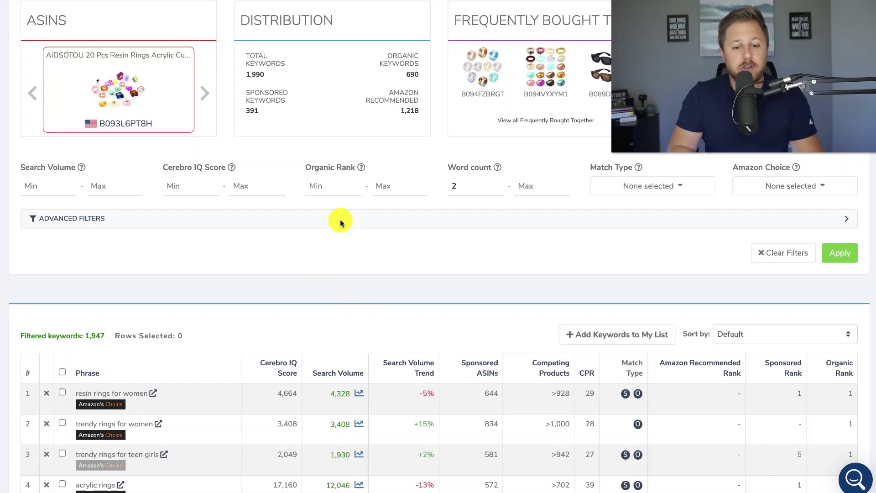
pyautogui.click(324, 187)
pyautogui.write('1')
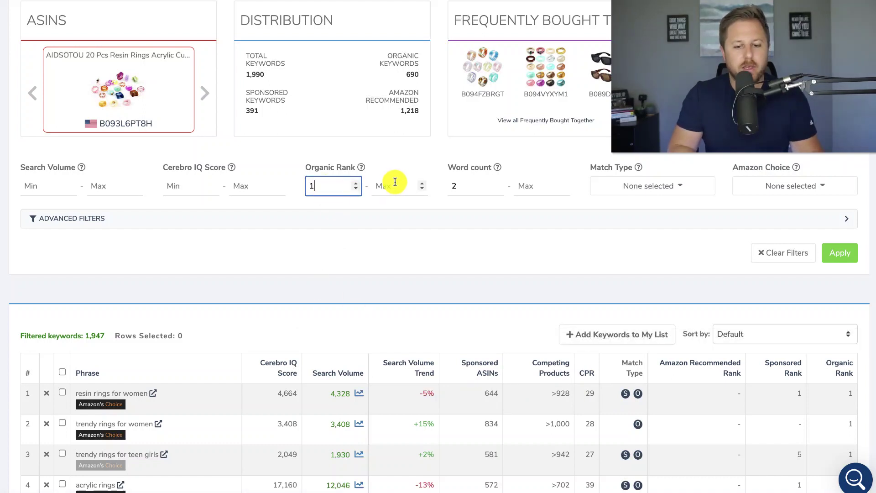
pyautogui.click(392, 185)
pyautogui.write('20')
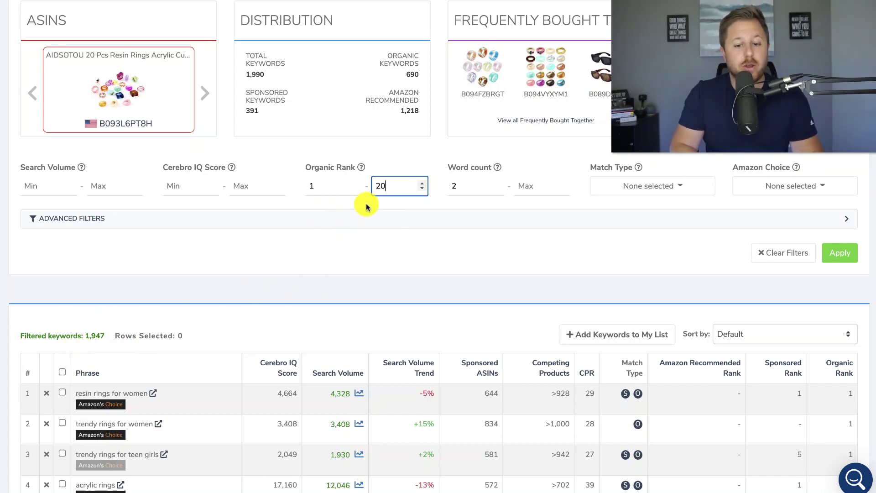
pyautogui.click(838, 252)
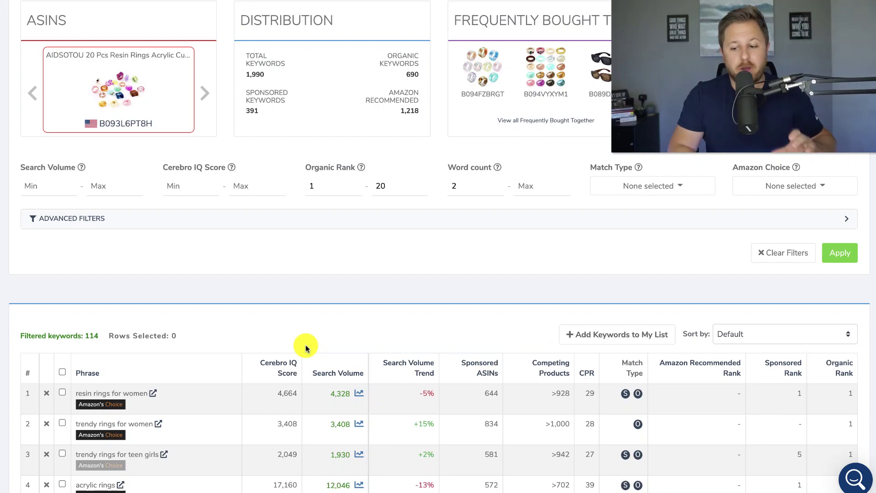
pyautogui.scroll(-3, 825, 360)
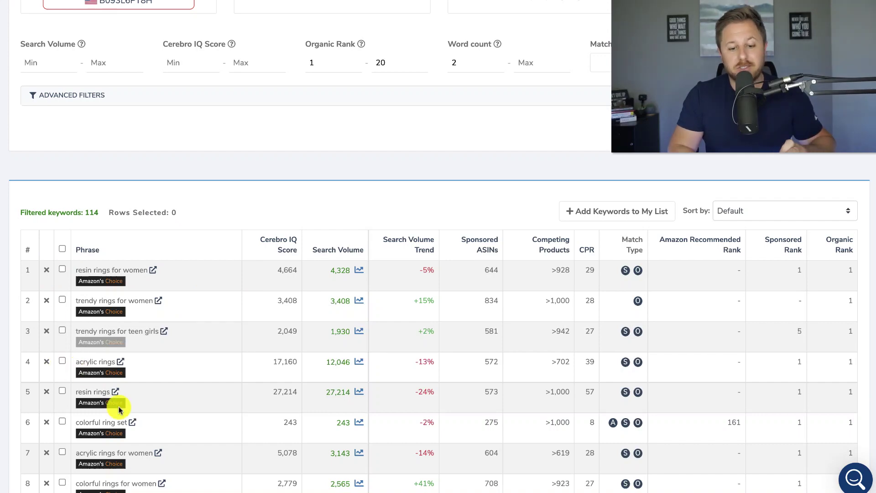
pyautogui.scroll(-3, 116, 406)
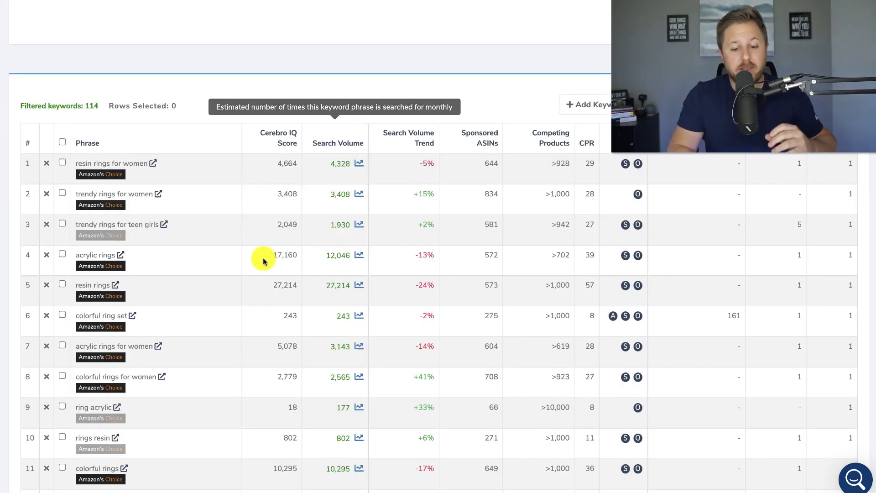
pyautogui.scroll(-2, 260, 258)
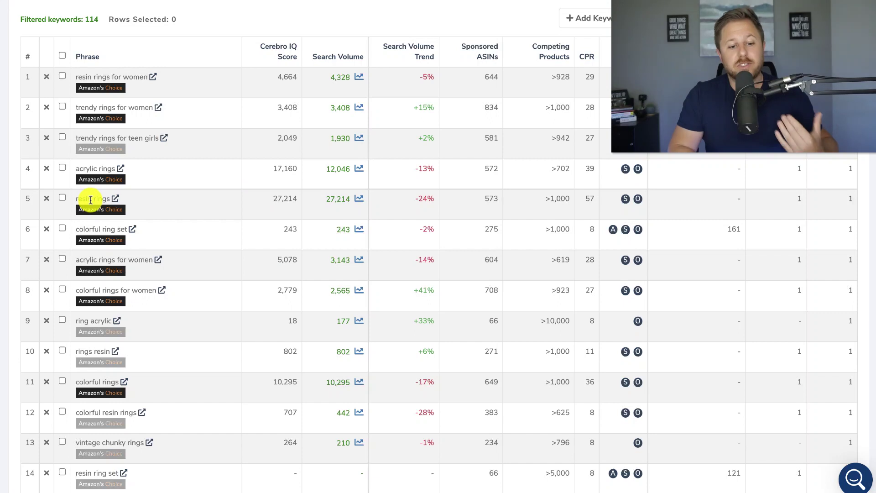